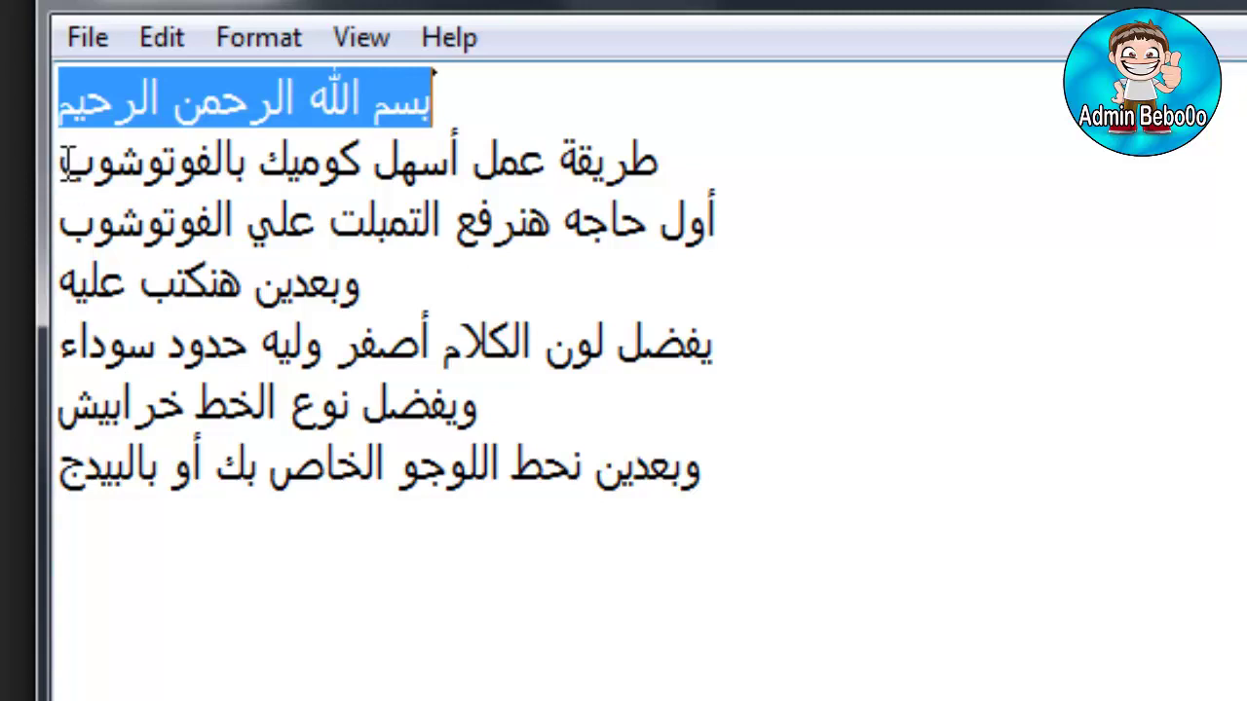
Step: Highlight the title line and the template-loading line in the notes, and minimize the notes to reveal Photoshop
drag(61, 158, 682, 160)
click(664, 162)
shift+click(664, 161)
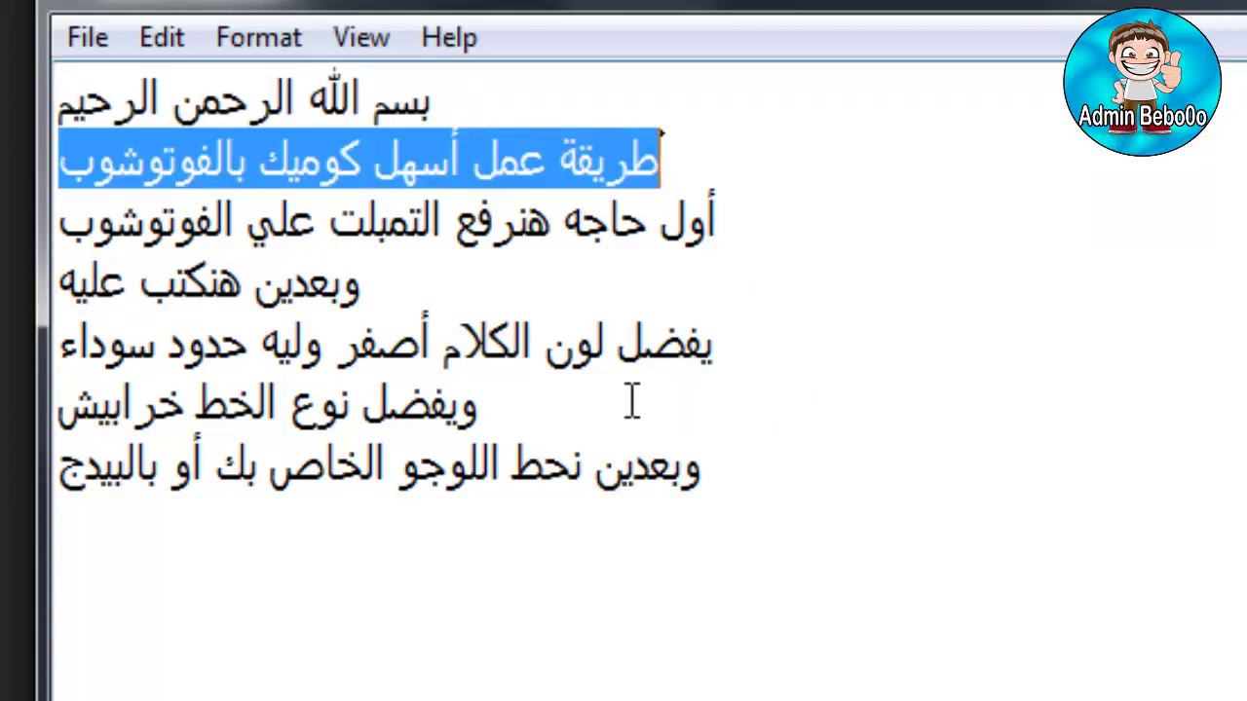
drag(70, 226, 715, 211)
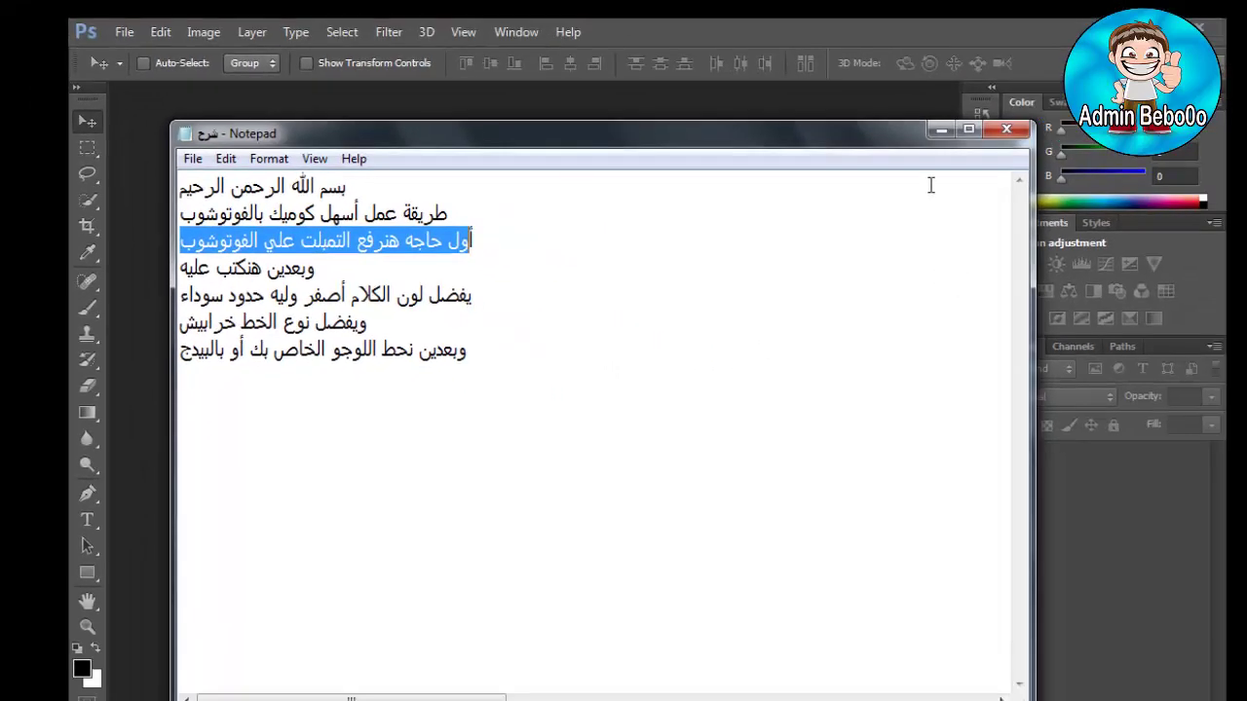
click(940, 130)
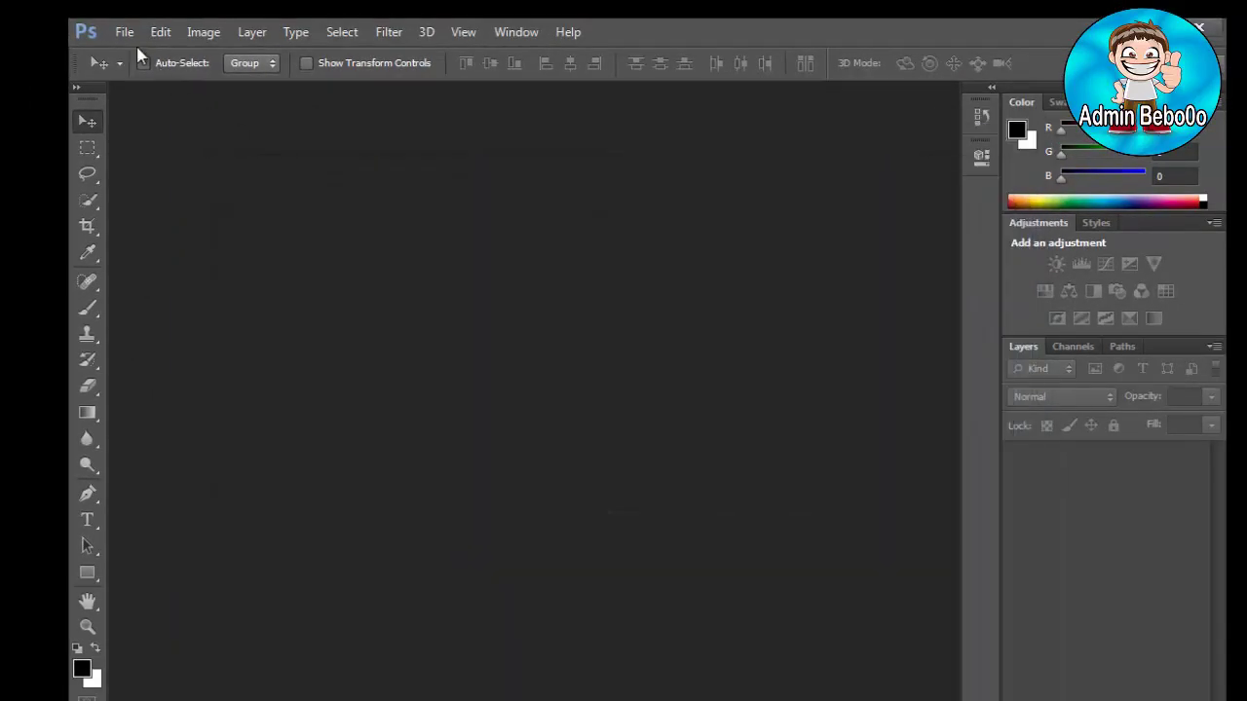
click(124, 32)
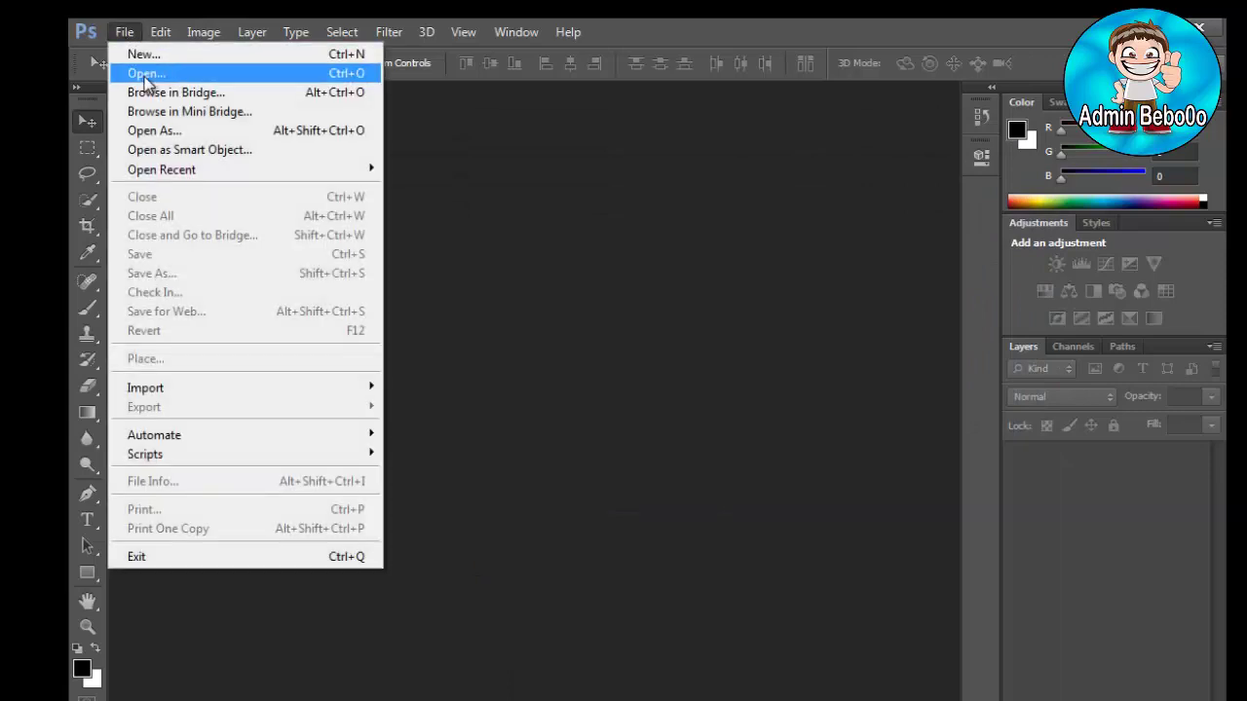
click(145, 76)
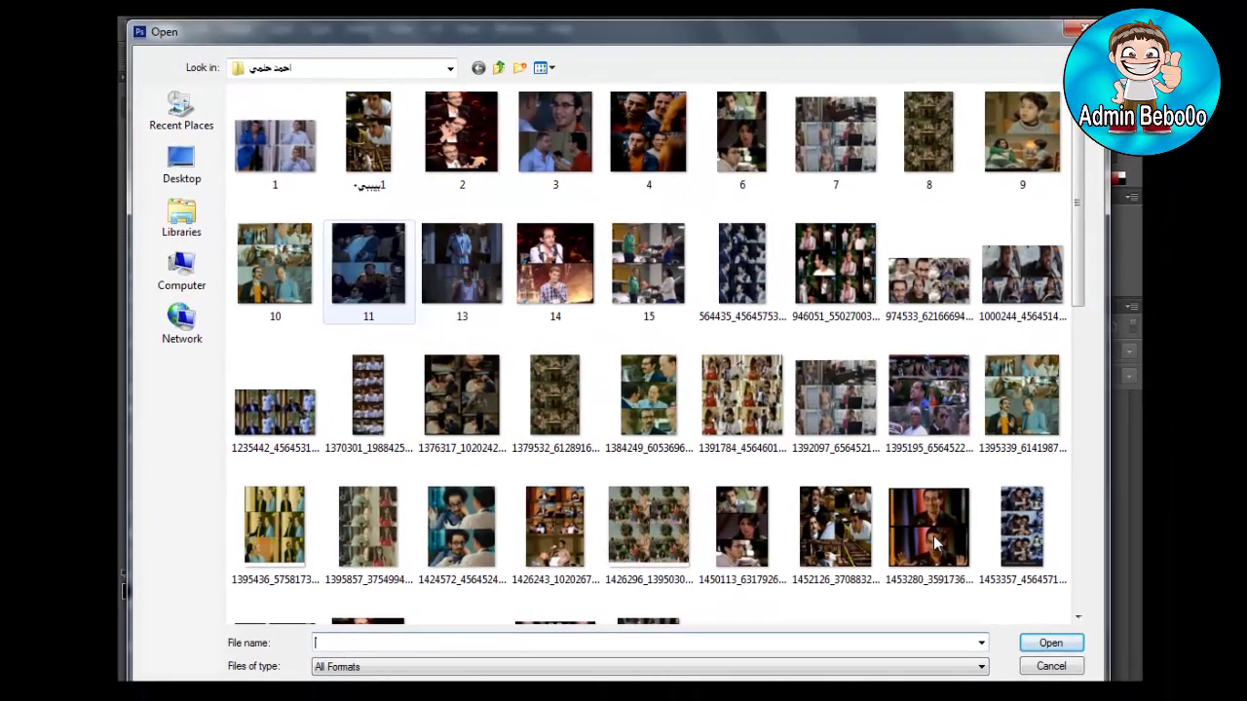
click(935, 544)
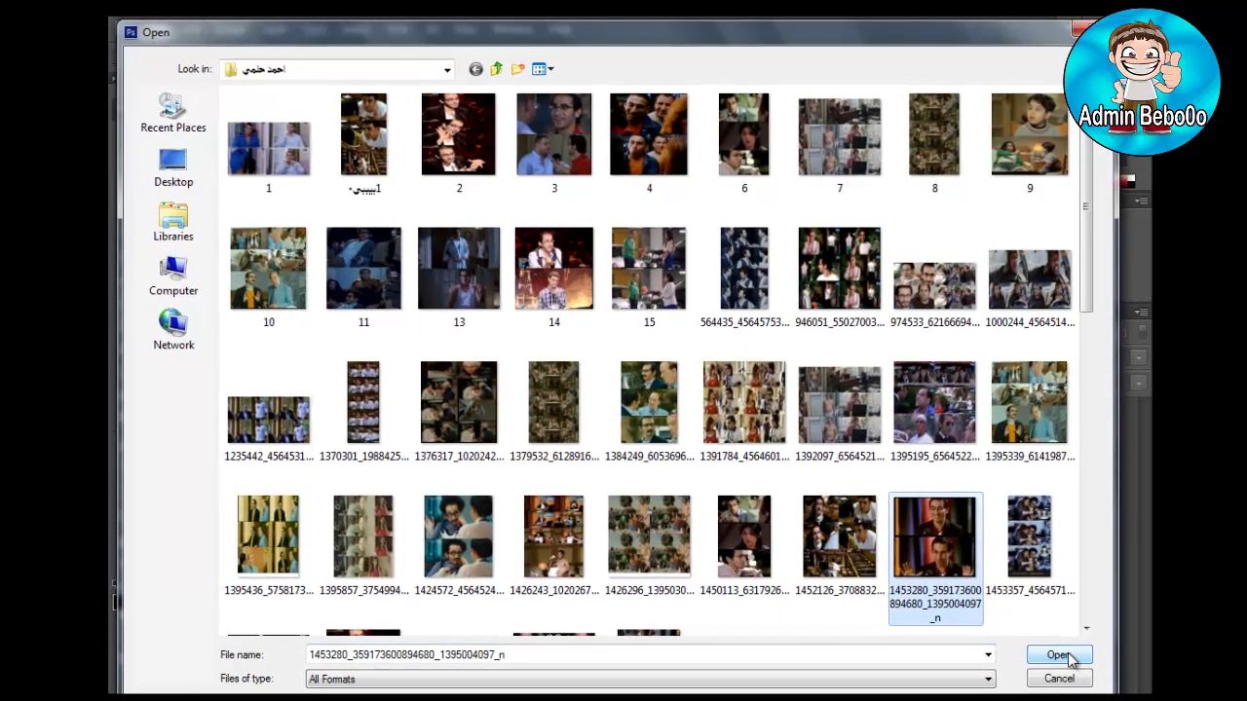
click(1069, 657)
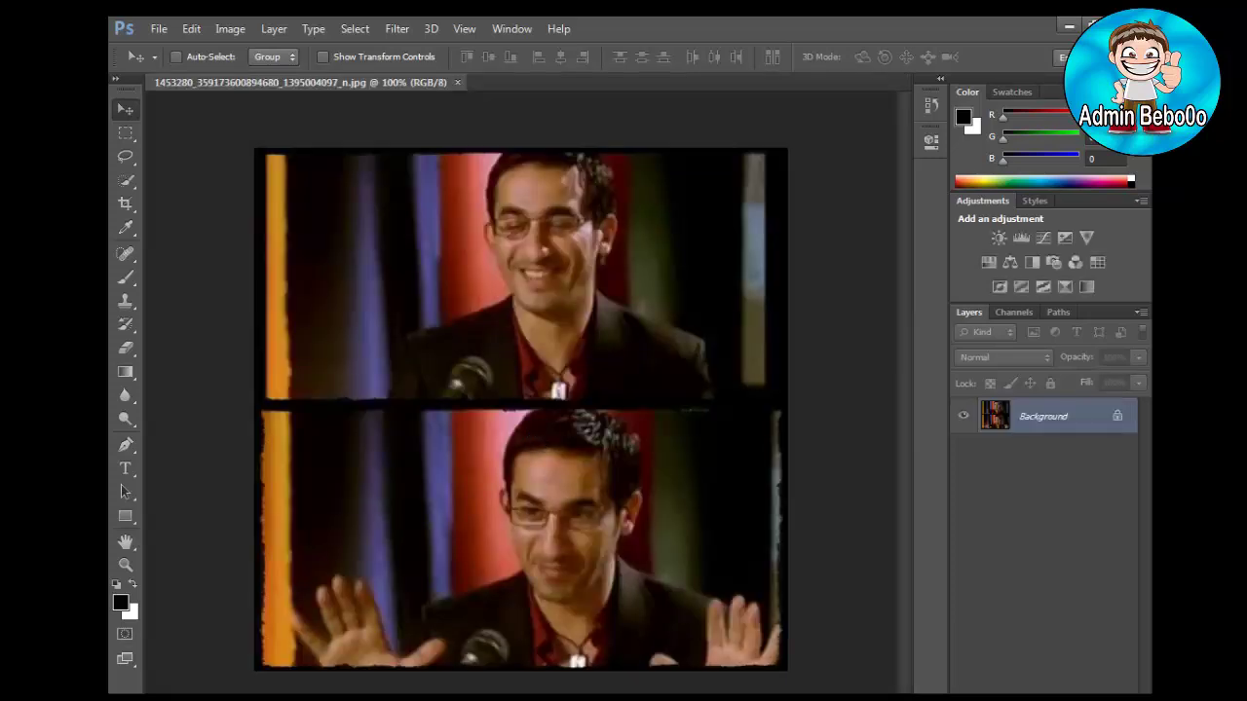
Step: Switch to the Notepad notes, highlight the line "وبعدين هنكتب عليه", and return to Photoshop
key(alt+Tab)
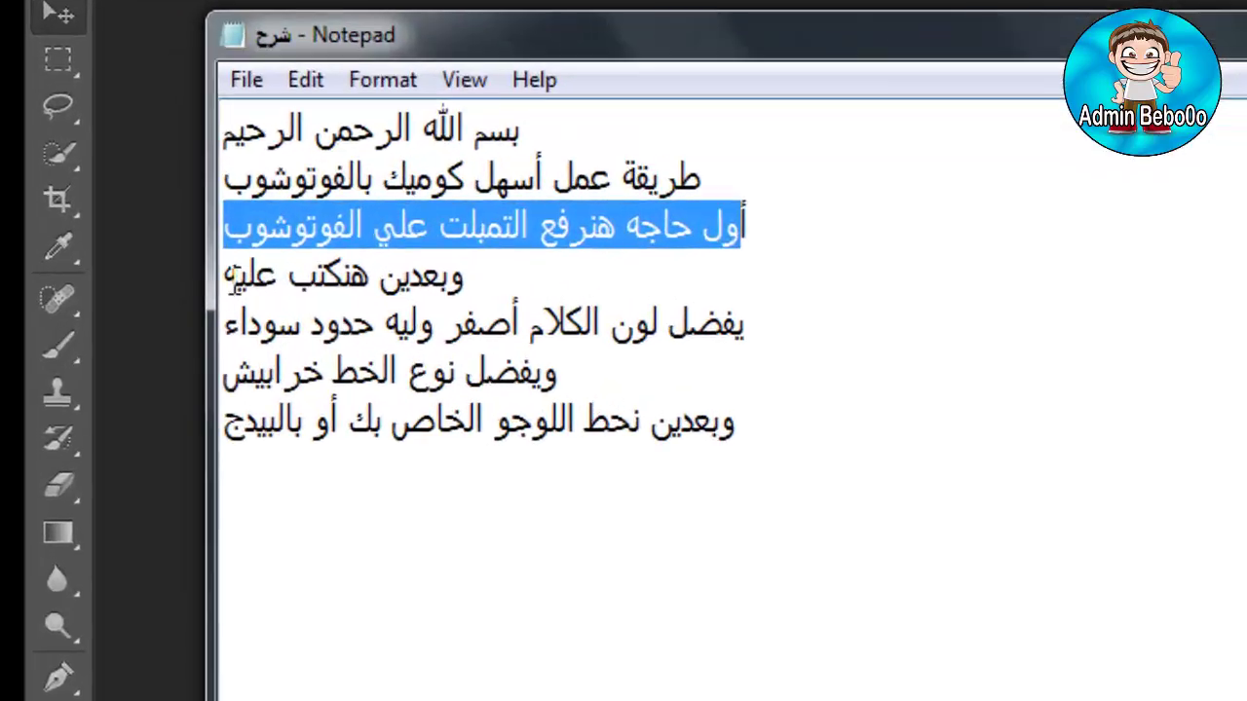
drag(208, 246, 255, 246)
drag(641, 331, 240, 321)
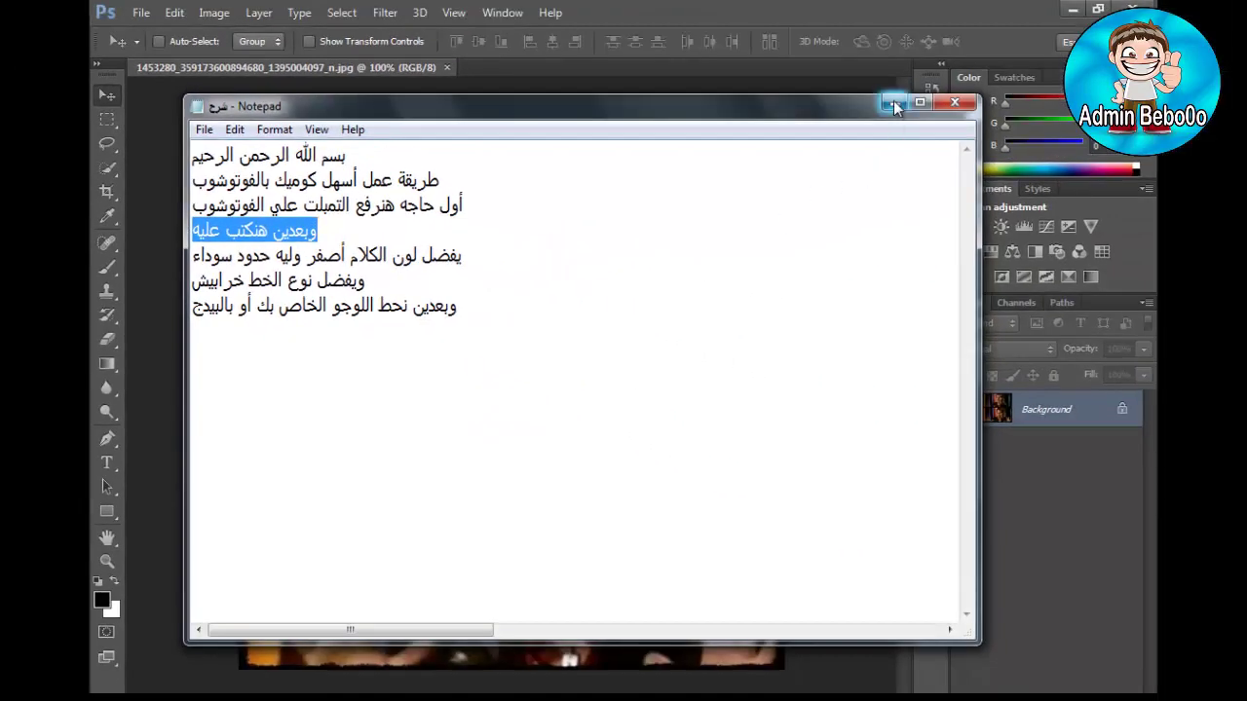
click(894, 105)
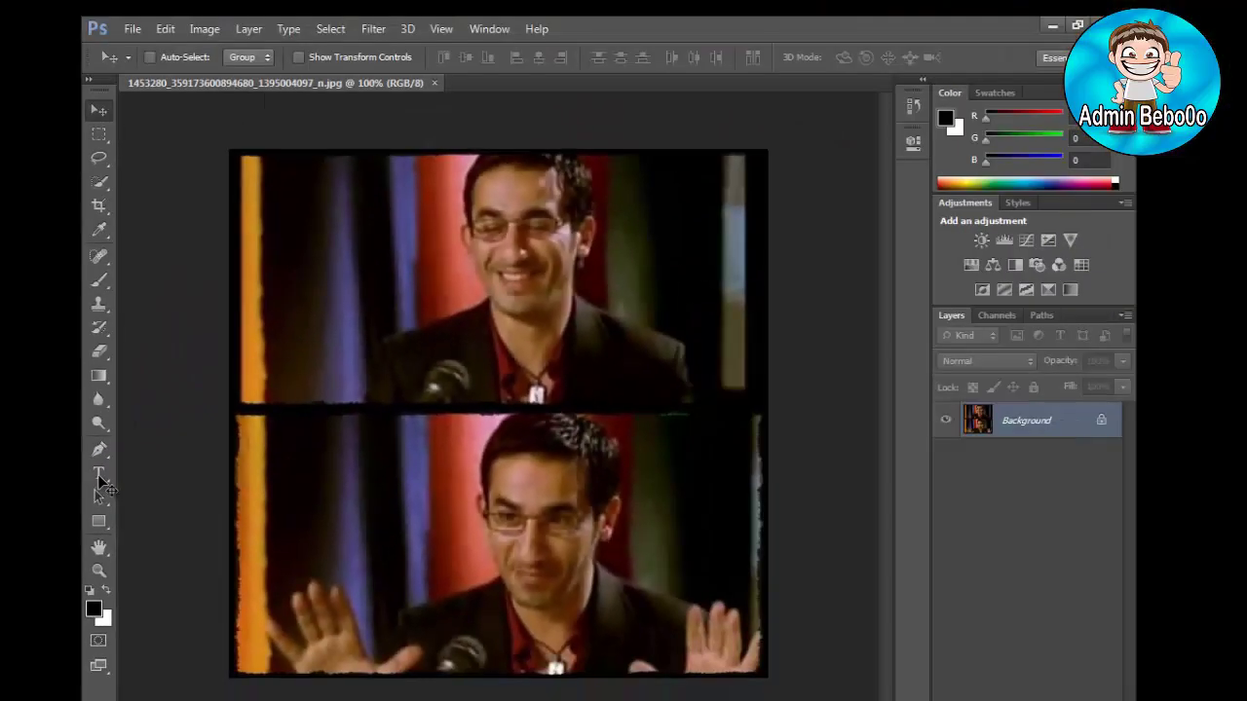
Step: Add the yellow 36 pt caption "واضح أن كلنا هنسقط" over the lower part of the upper frame
click(99, 477)
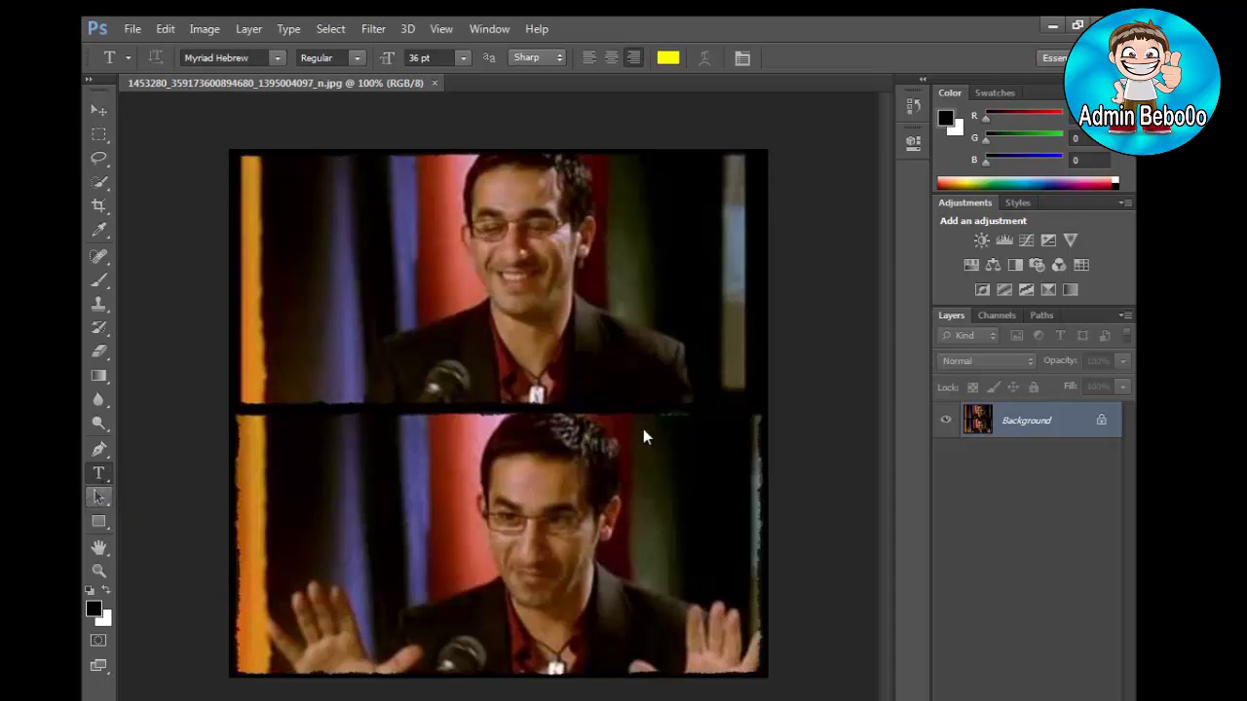
click(612, 368)
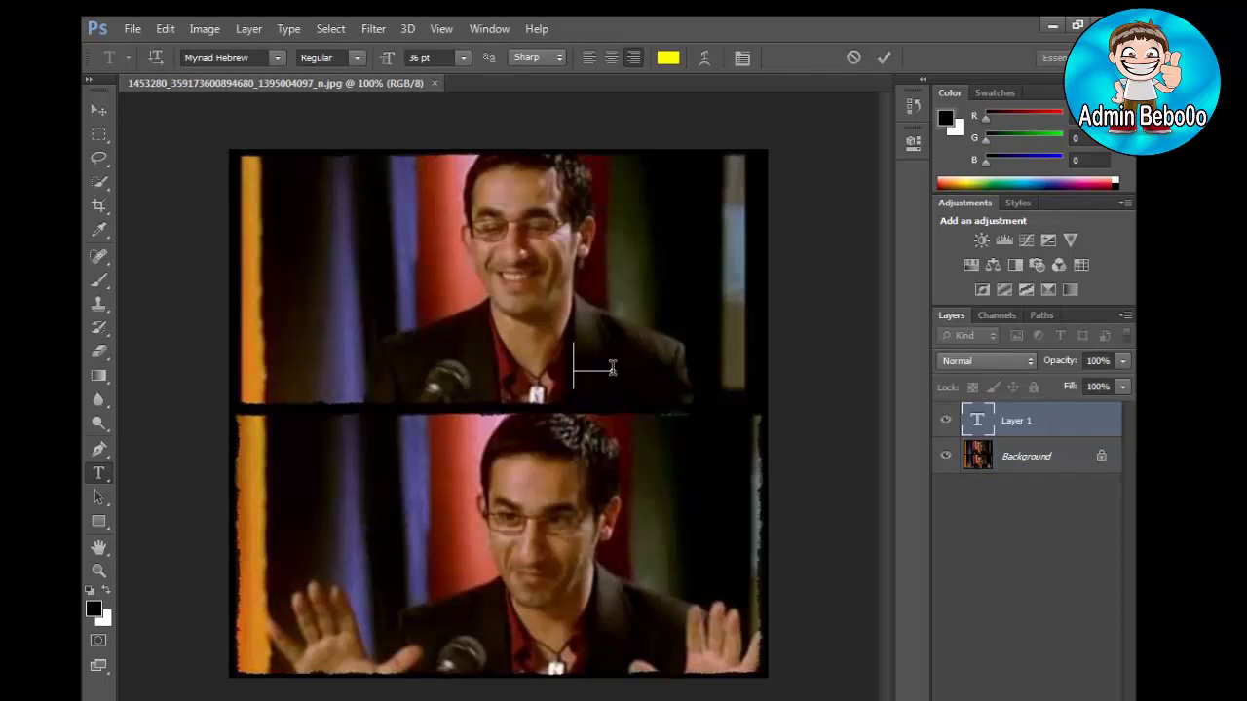
text(واضح أن كلنا هنسقط)
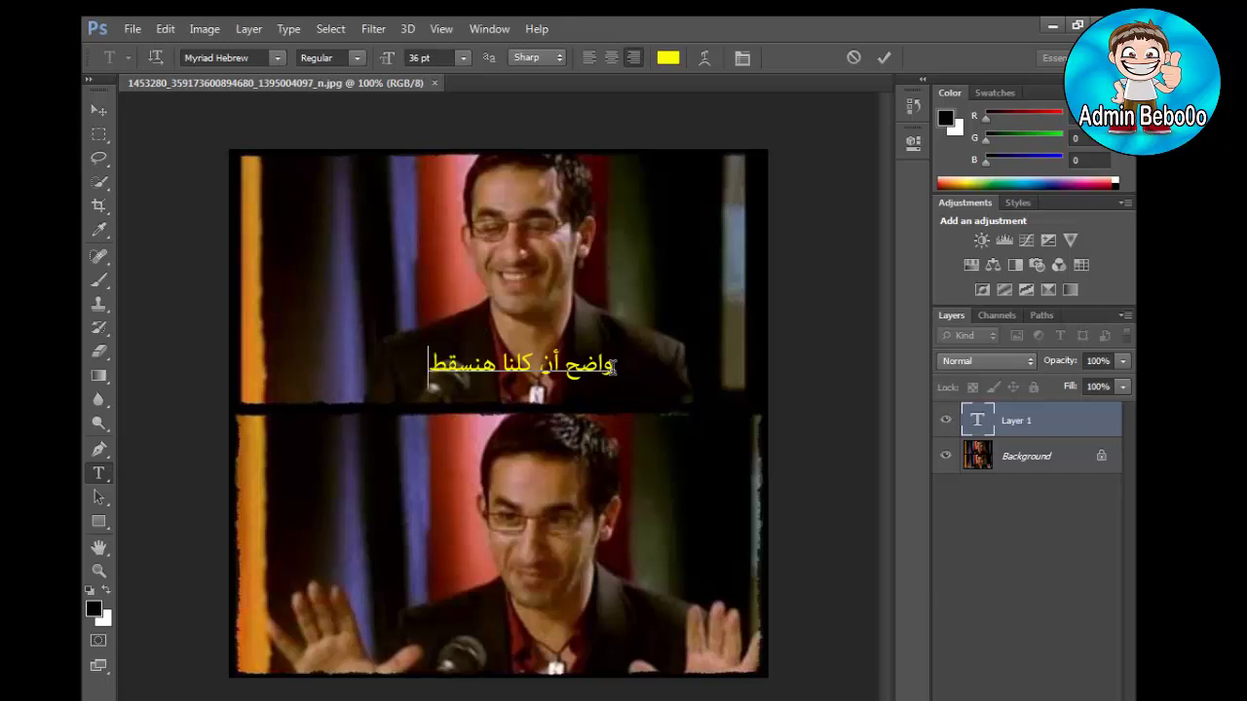
Step: Set the whole caption's font to Kharabeesh Font and move the caption down to the upper frame's bottom edge
double_click(481, 362)
drag(481, 362, 623, 362)
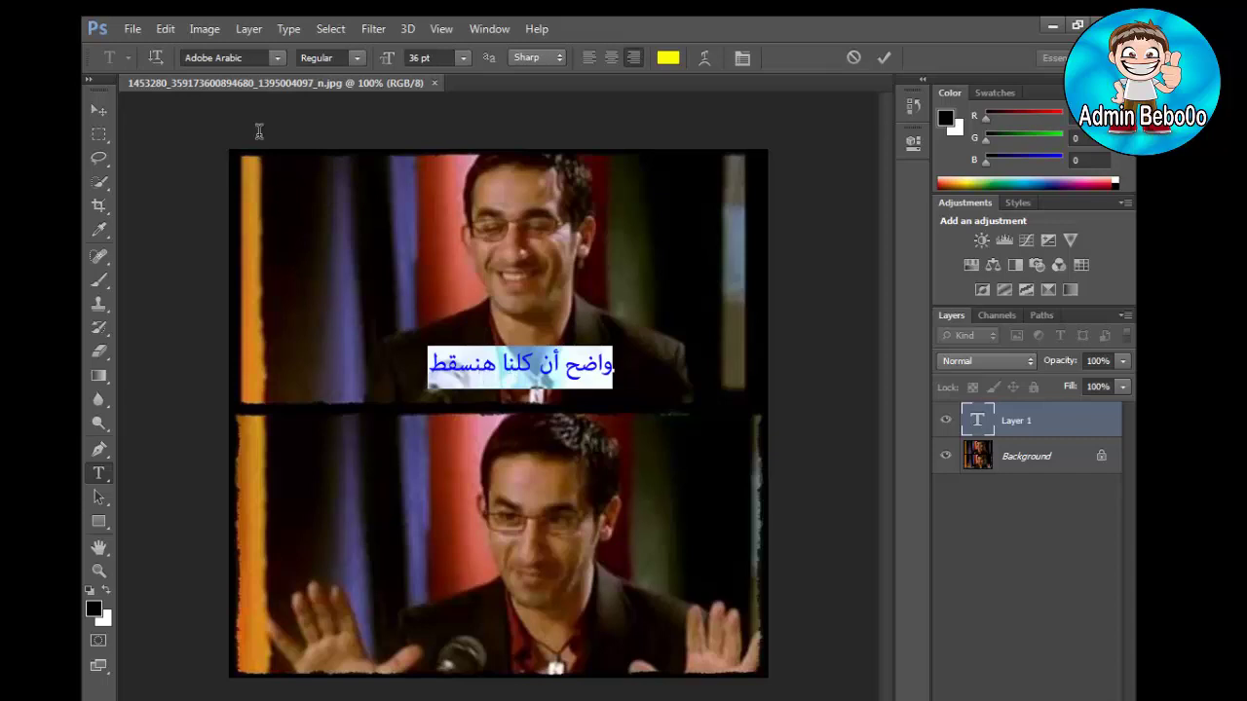
click(278, 57)
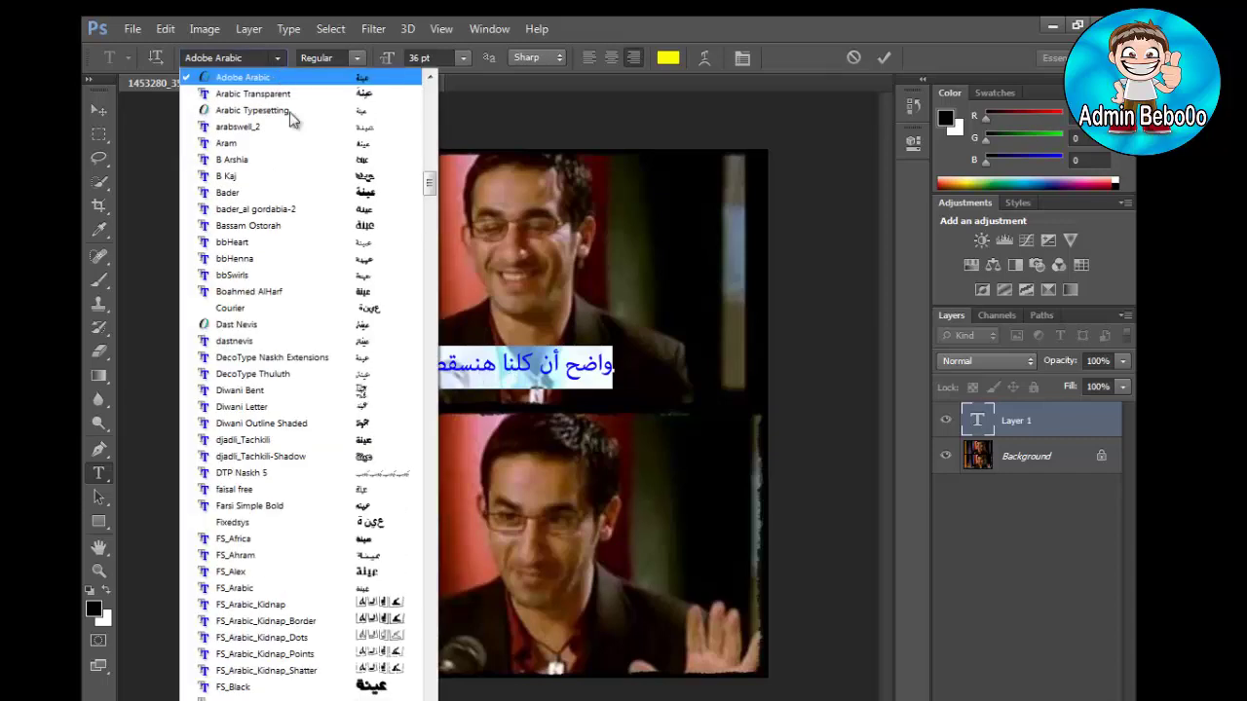
scroll(328, 531, down, 15)
scroll(328, 531, down, 1)
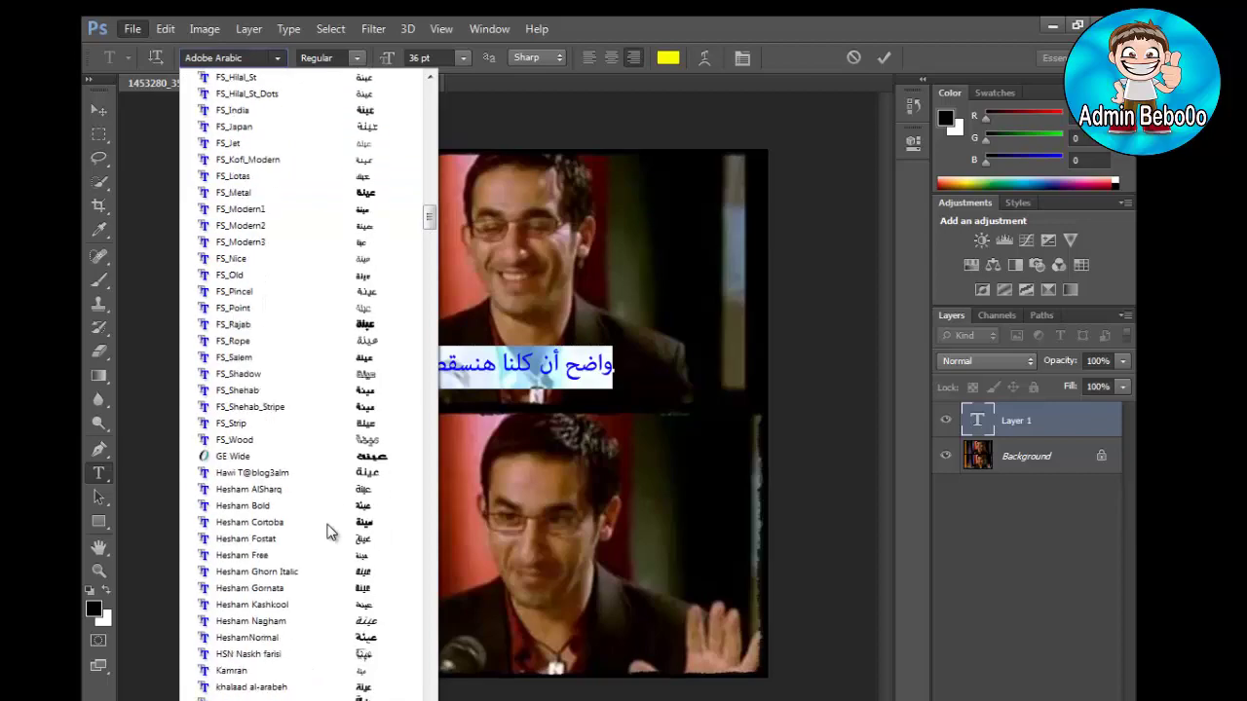
scroll(328, 530, down, 3)
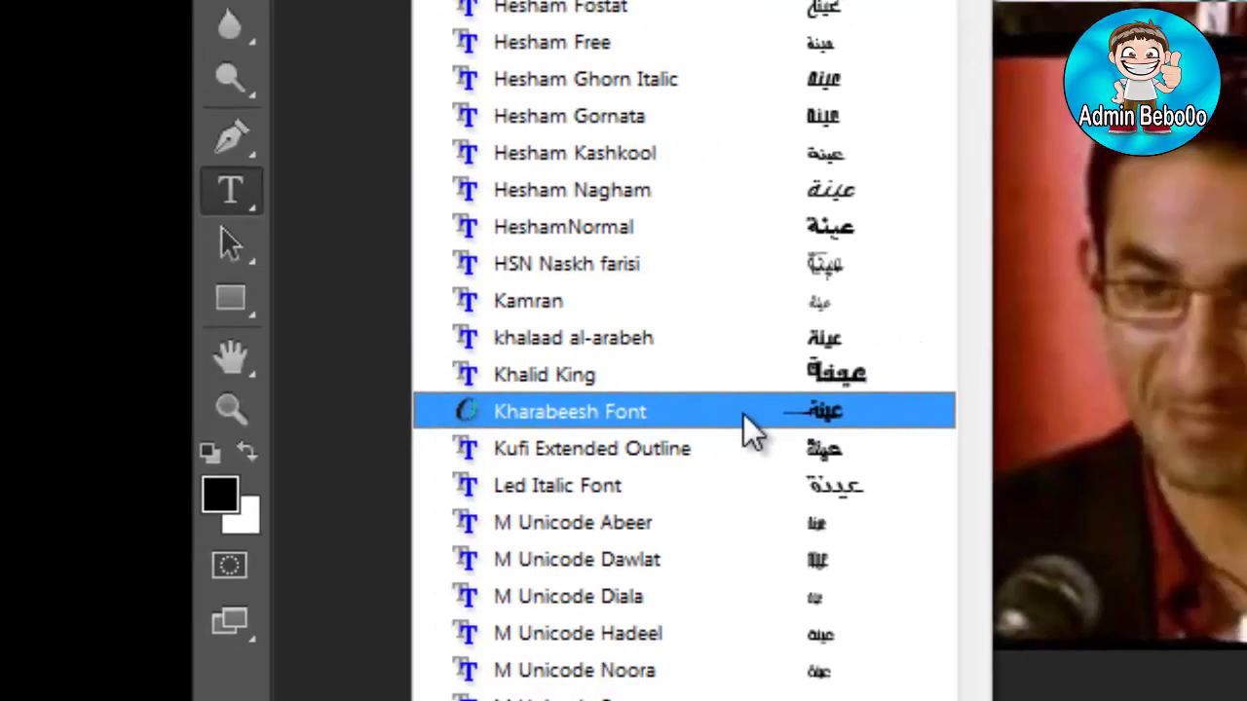
click(860, 368)
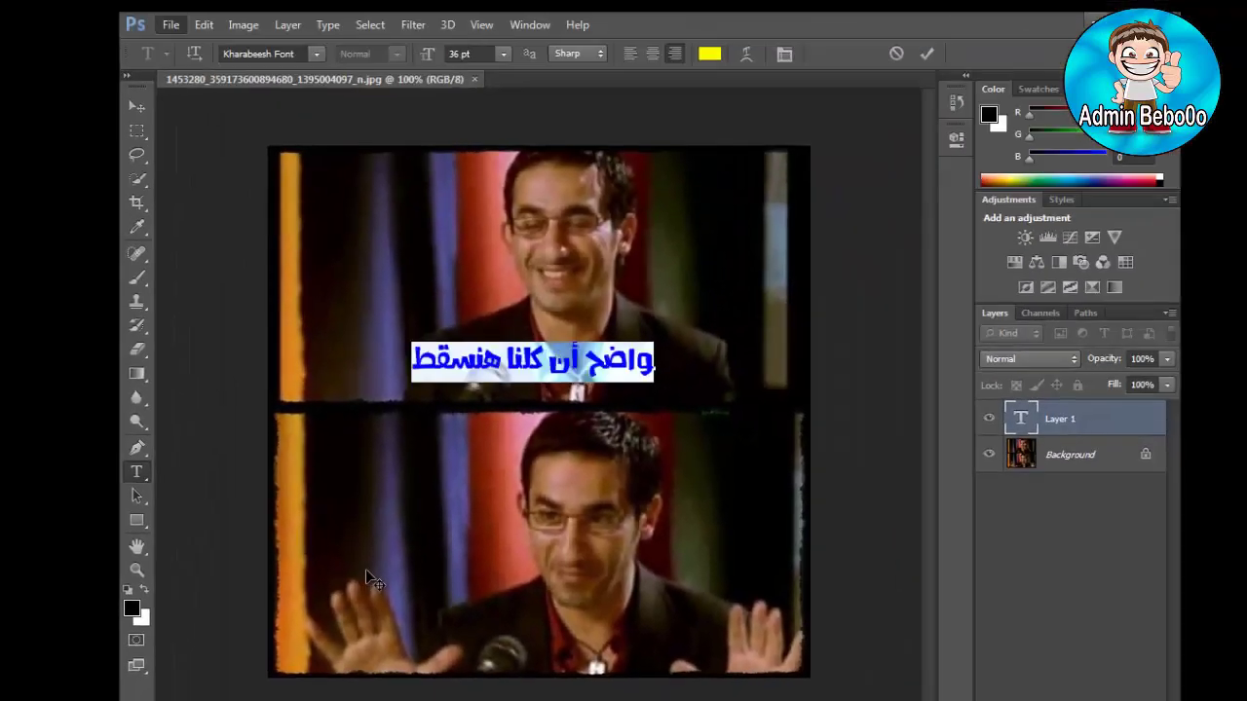
click(139, 106)
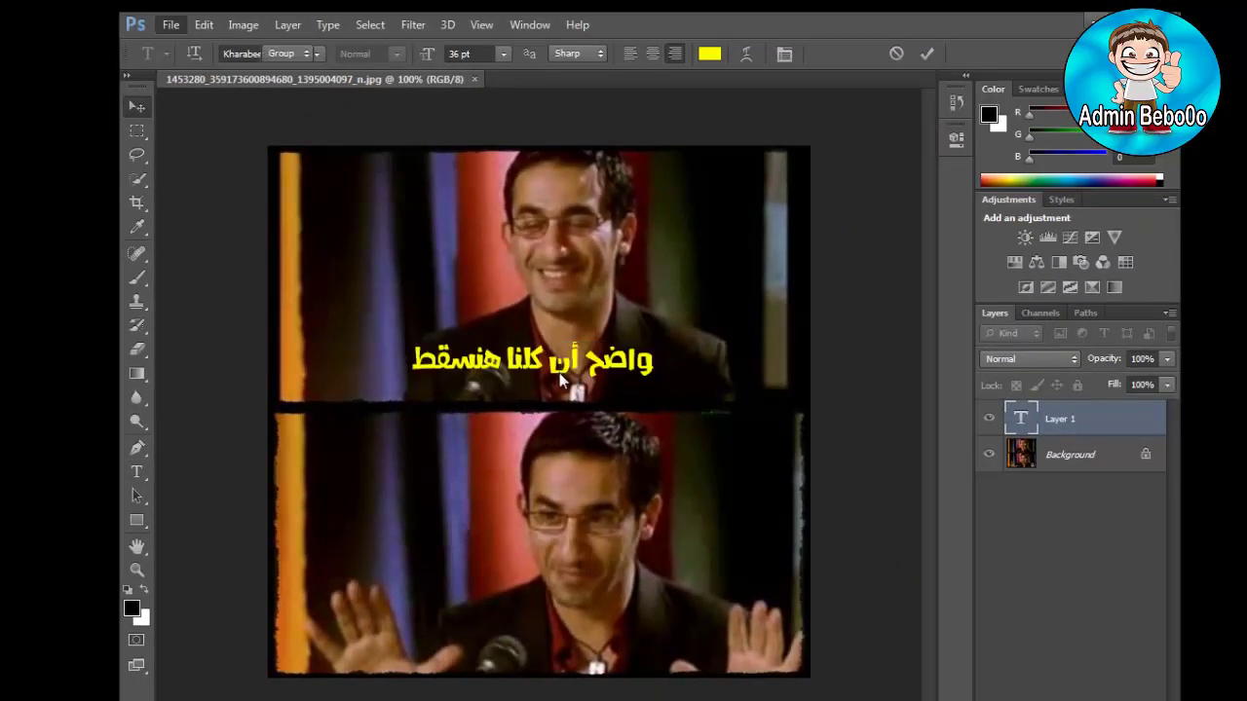
drag(561, 389, 563, 417)
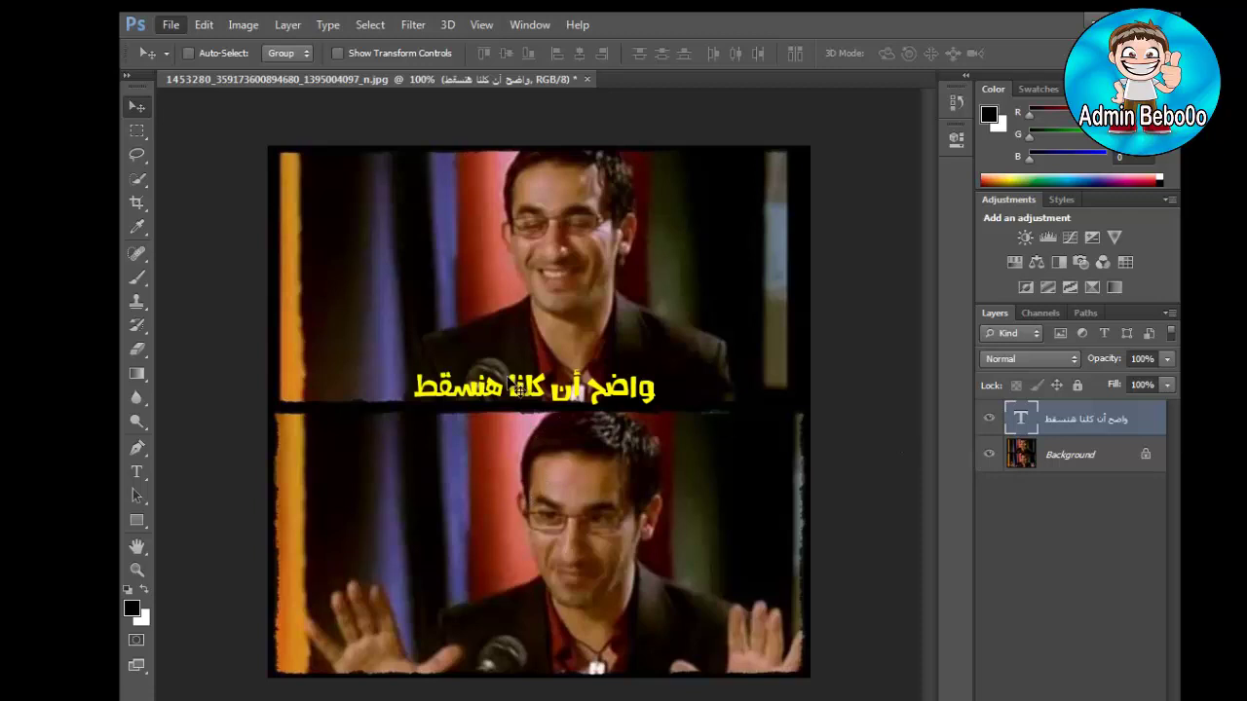
Step: Switch to the Notepad notes and highlight the lines about the yellow text with black outline and the preferred font
key(alt+Tab)
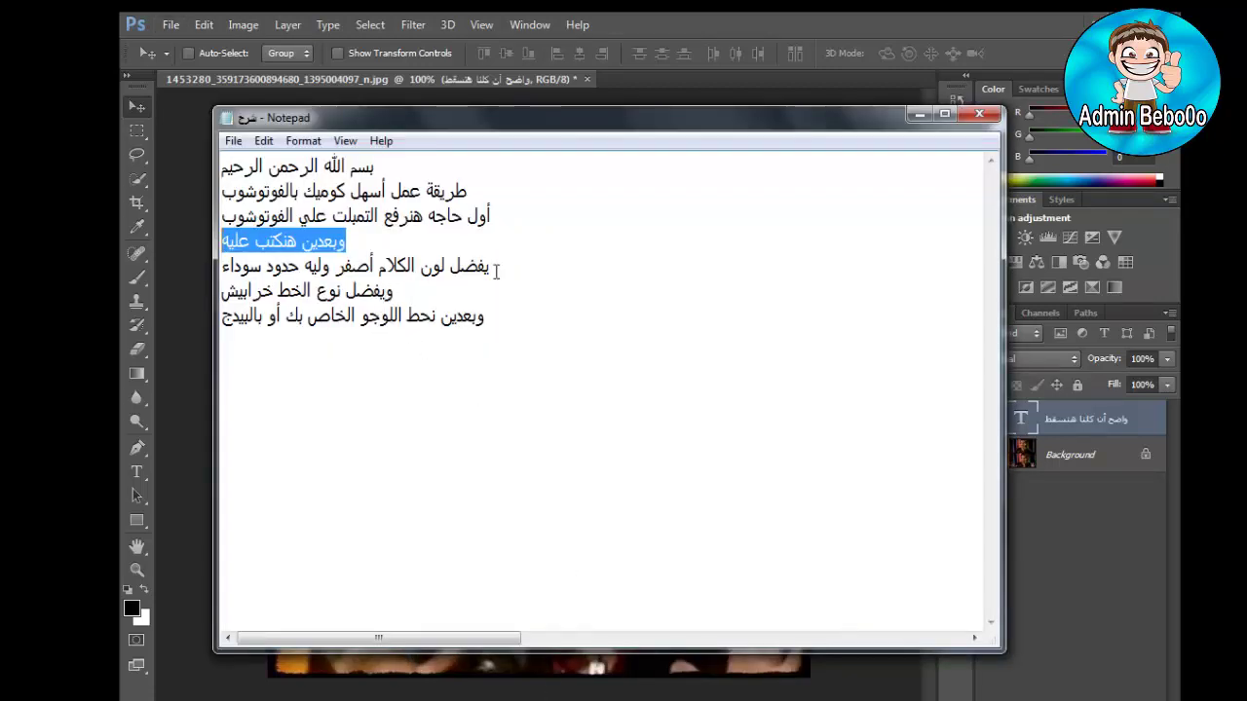
drag(222, 266, 490, 266)
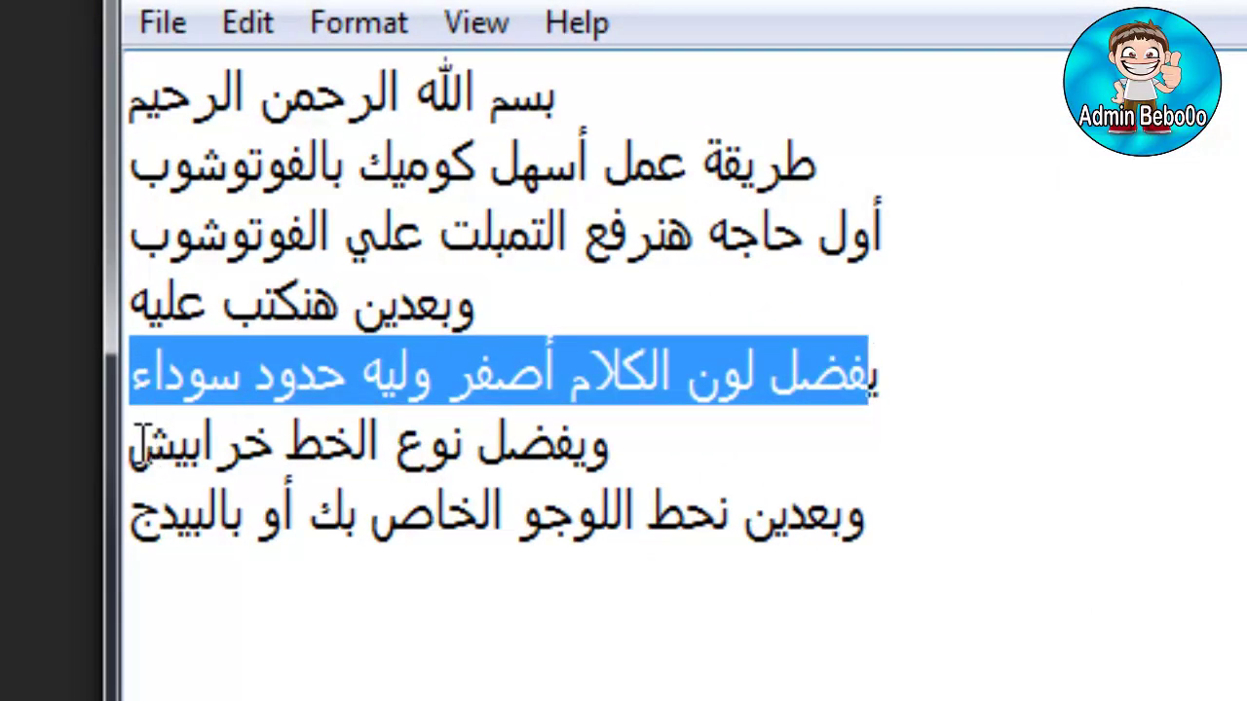
click(453, 458)
text(ويفضل نوع الخط خرابيش)
drag(596, 446, 144, 477)
Step: Insert the line "تابعوا أزاي نعمل حدود للكلام" below the font line in the notes
click(141, 470)
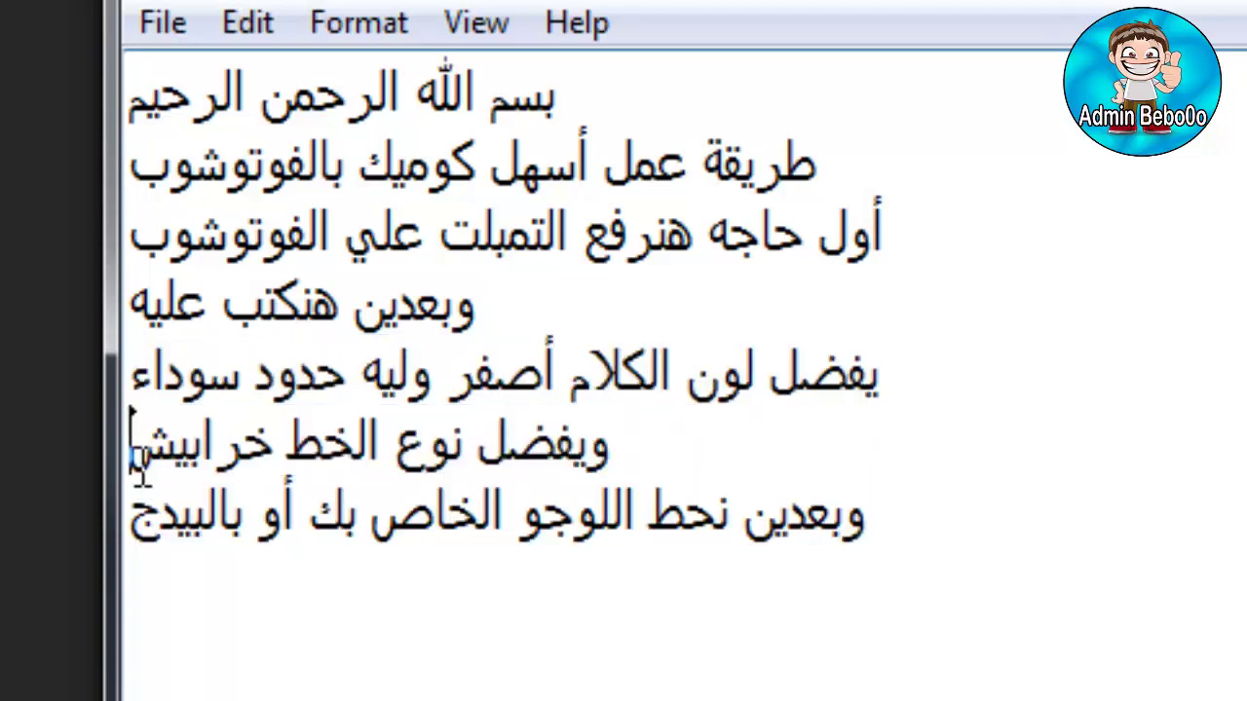
key(Return)
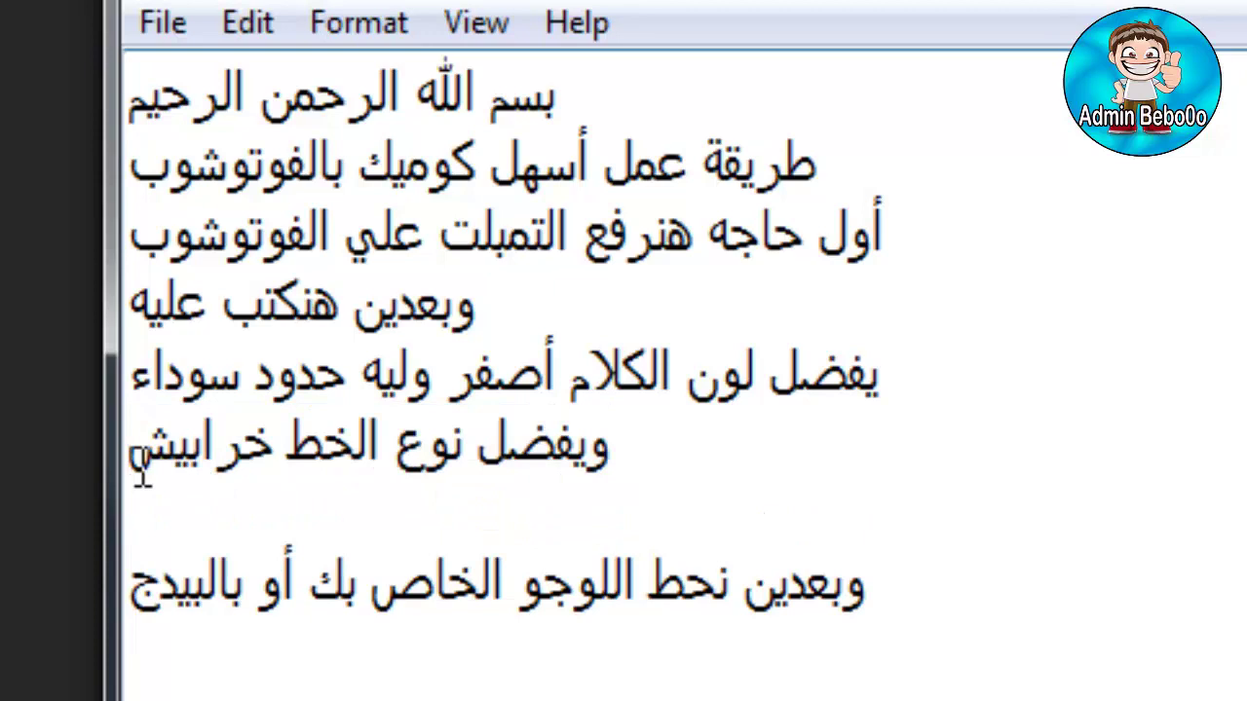
text(تابعوا)
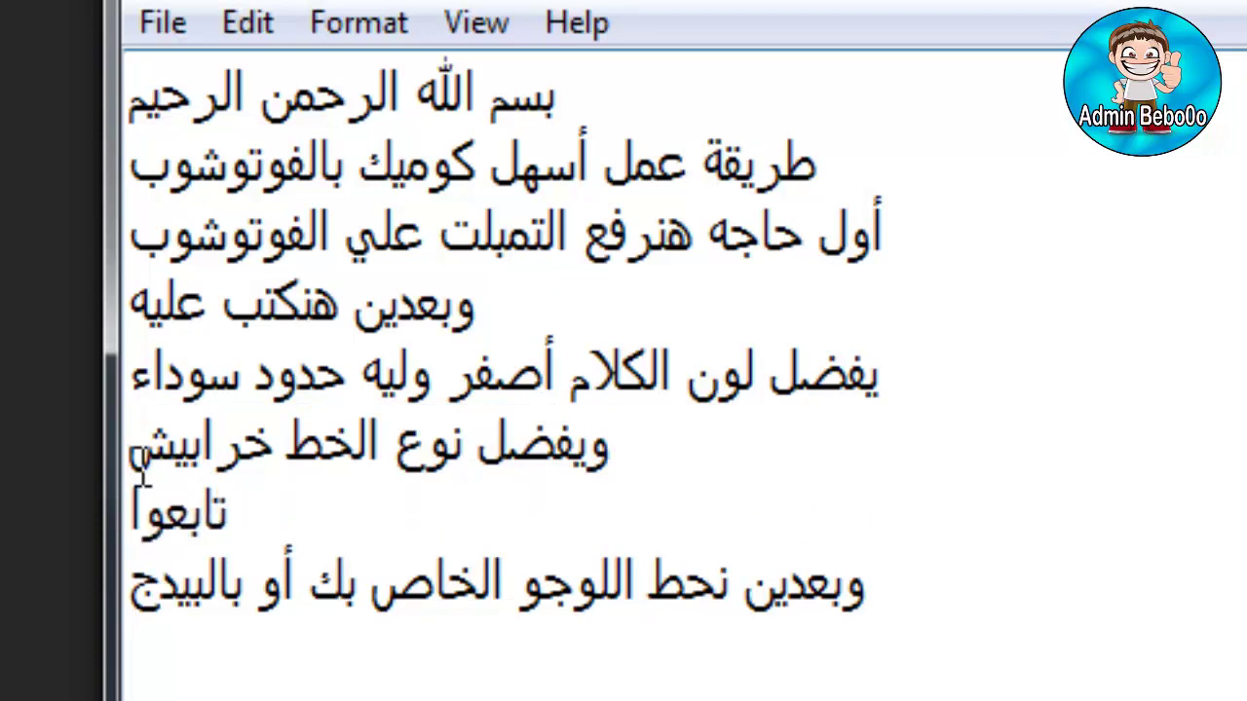
text( أزاي )
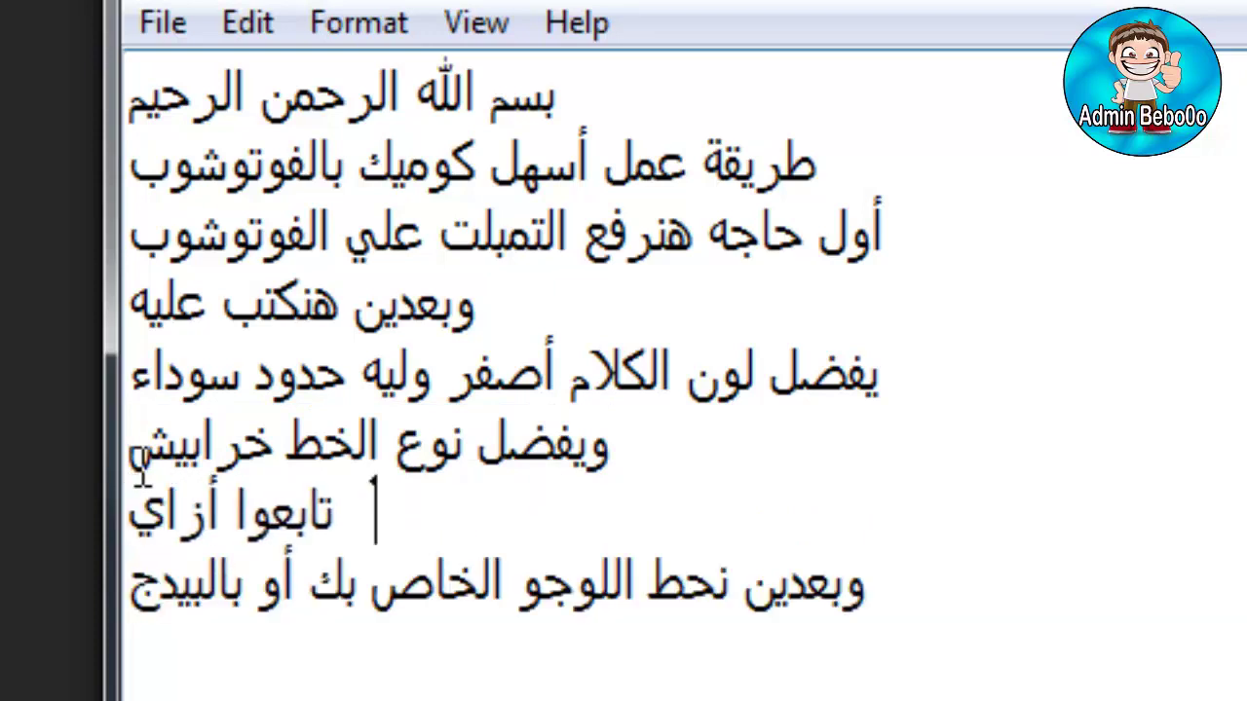
text(نعمل حدود)
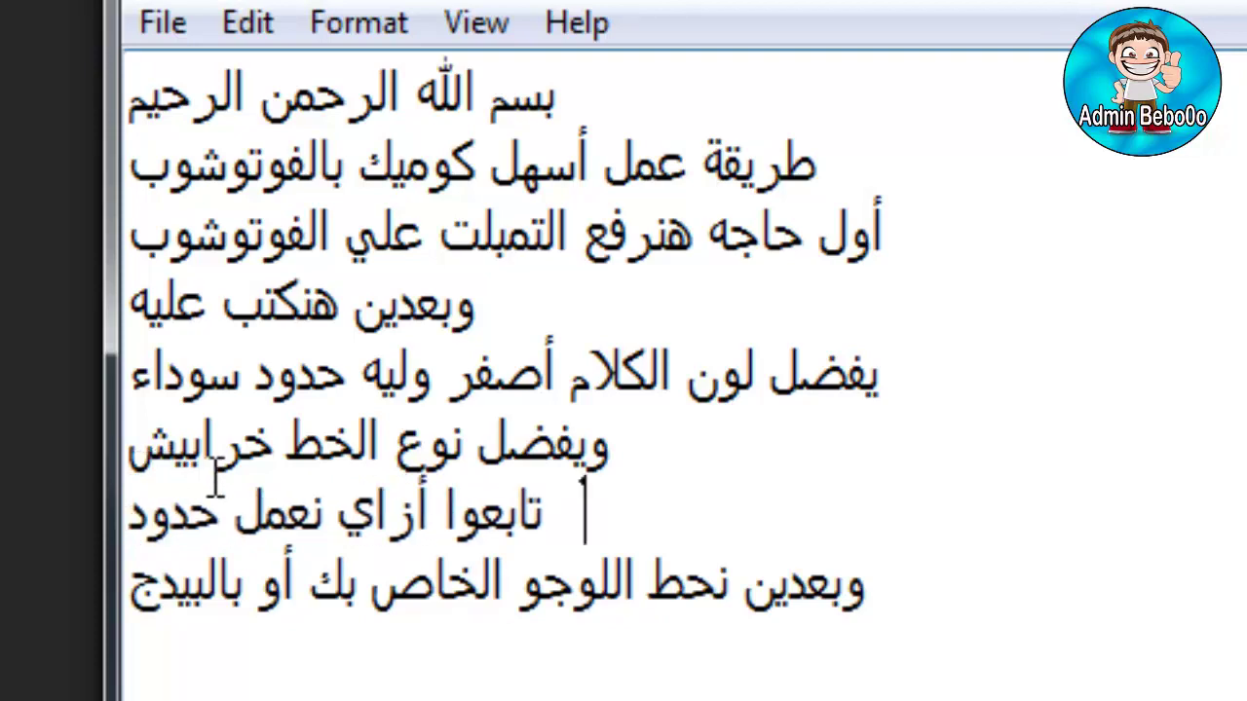
text( للكلام)
Step: Highlight the newly added line about text outlines in the notes and return to Photoshop
drag(515, 511, 136, 546)
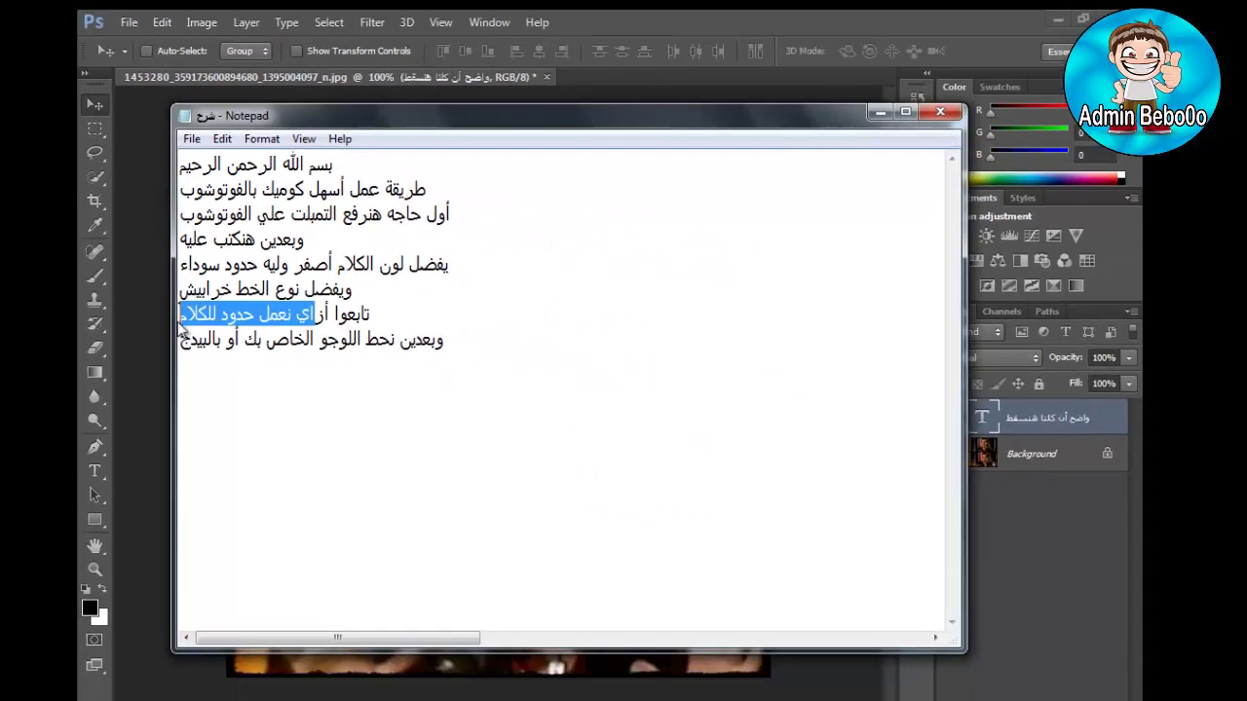
double_click(349, 314)
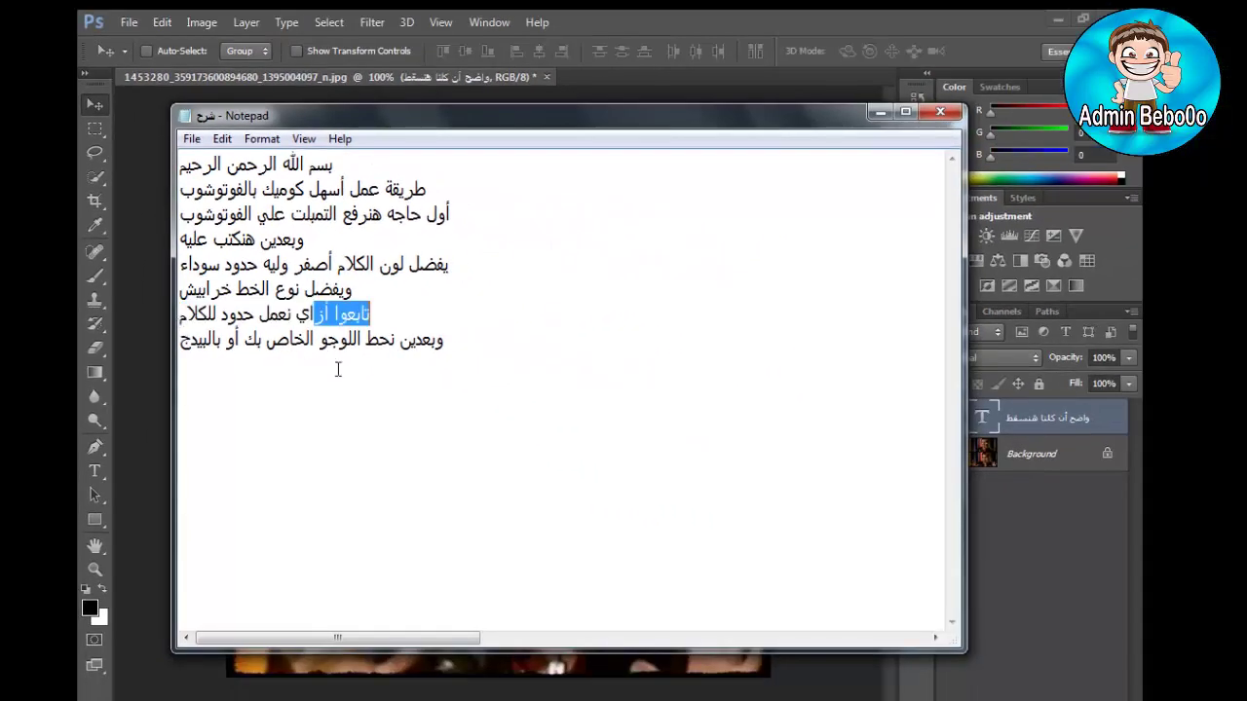
click(415, 339)
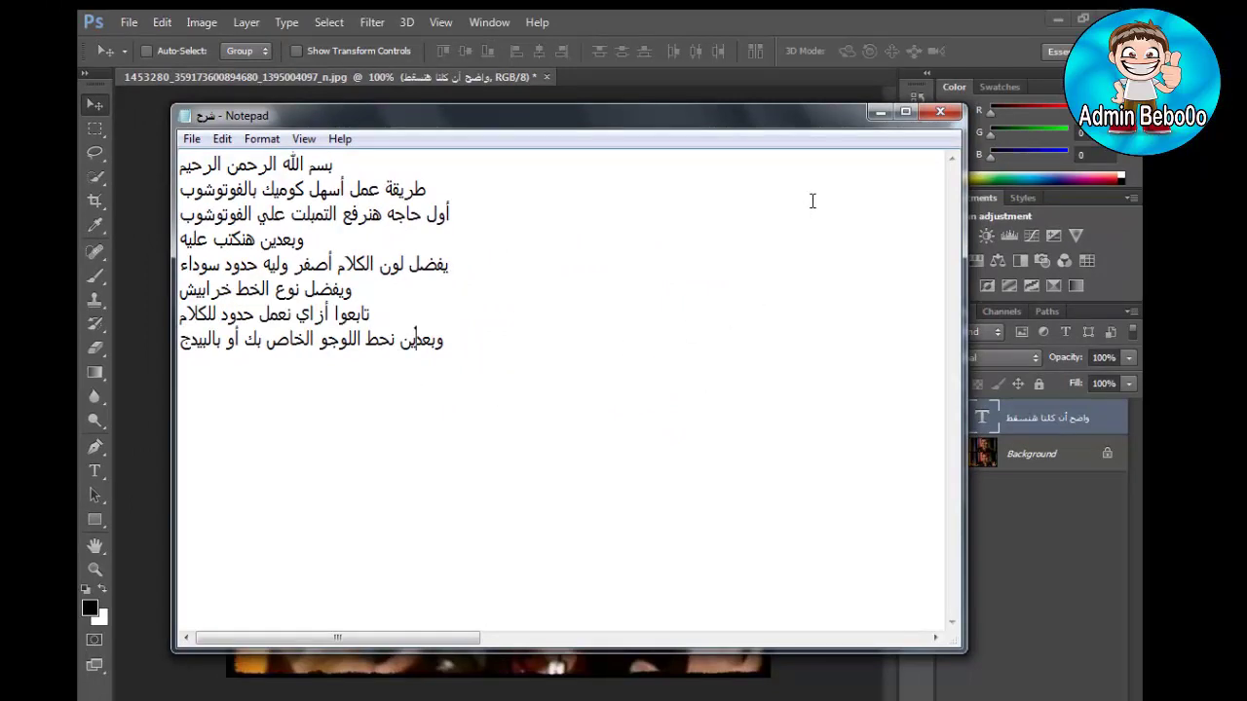
click(881, 114)
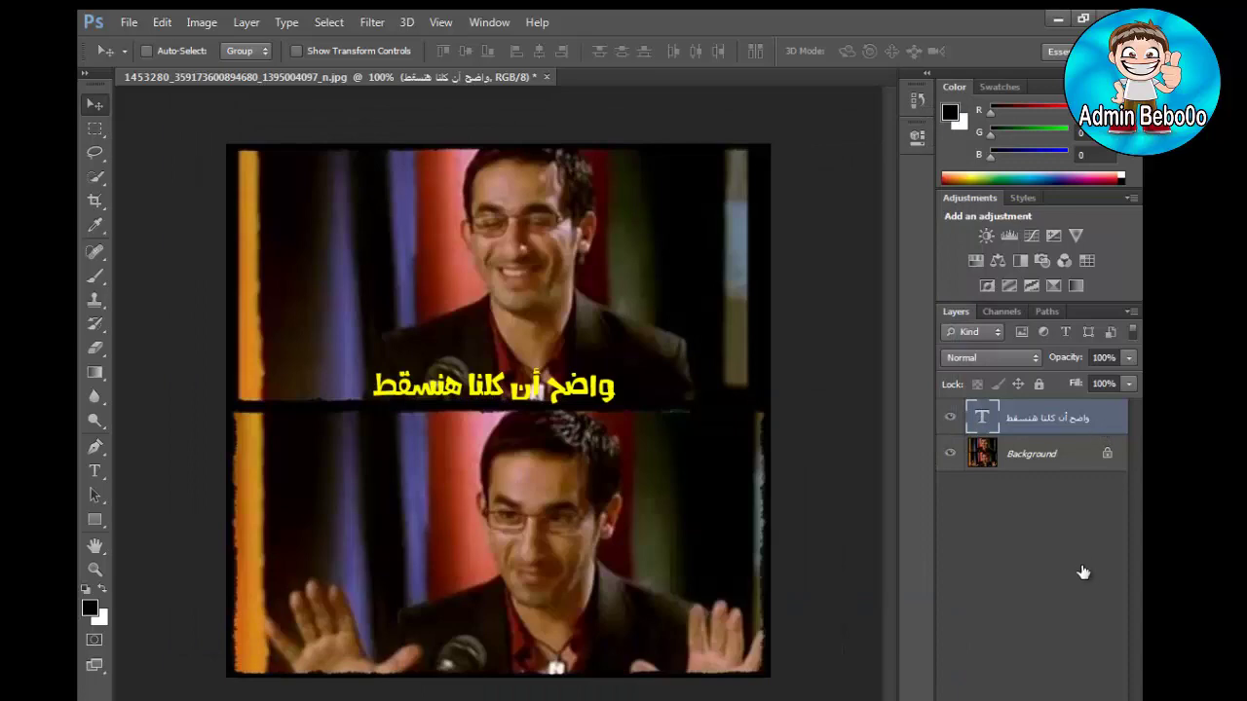
Step: Add a Stroke effect to the upper caption layer and move its settings dialog clear of the caption
click(979, 696)
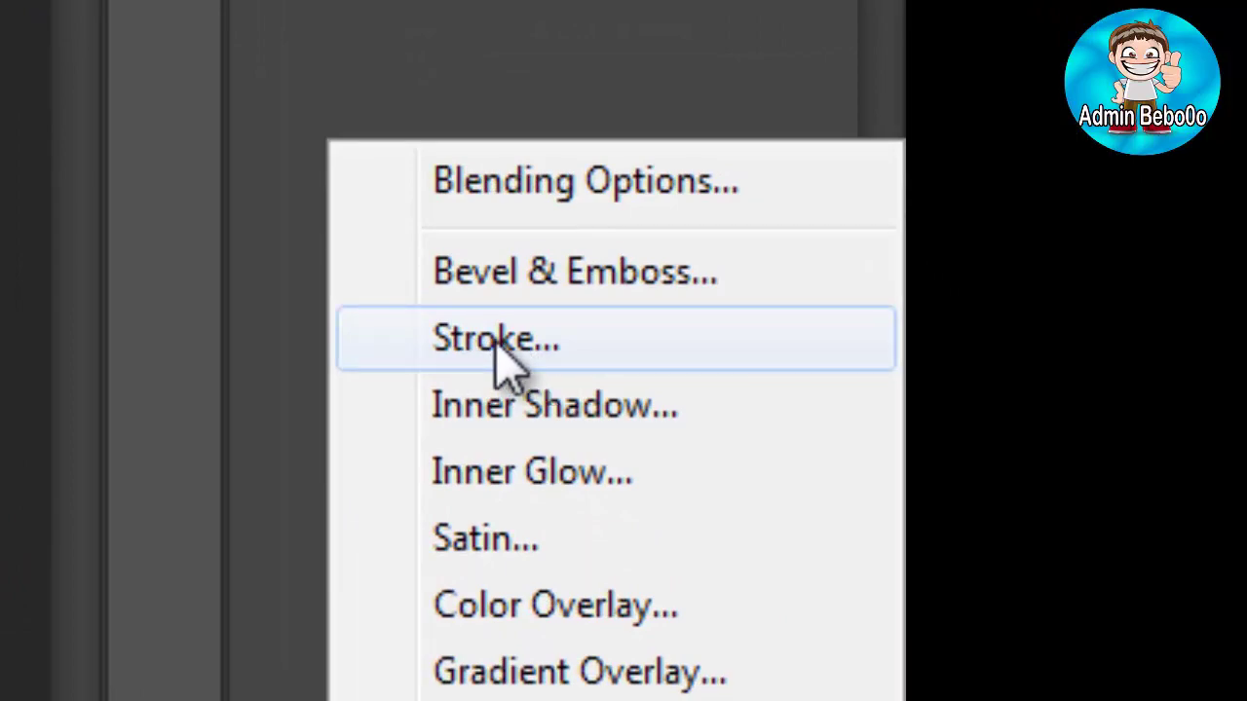
click(494, 351)
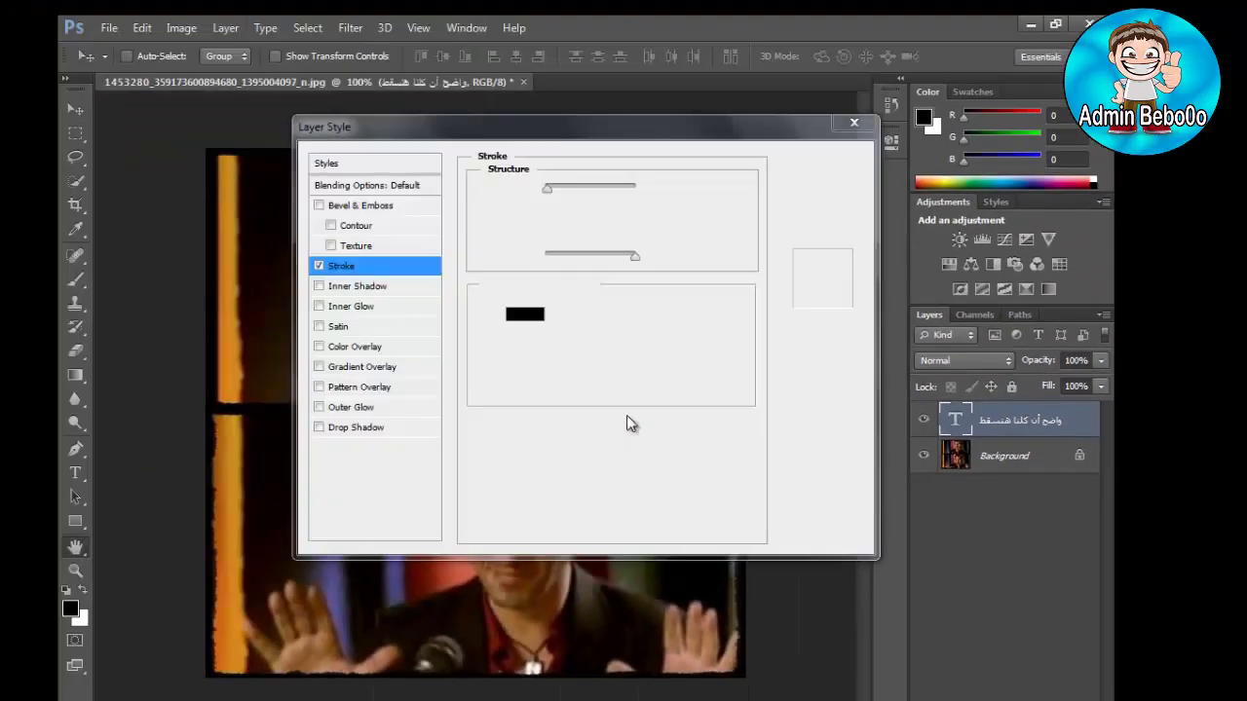
drag(409, 126, 746, 198)
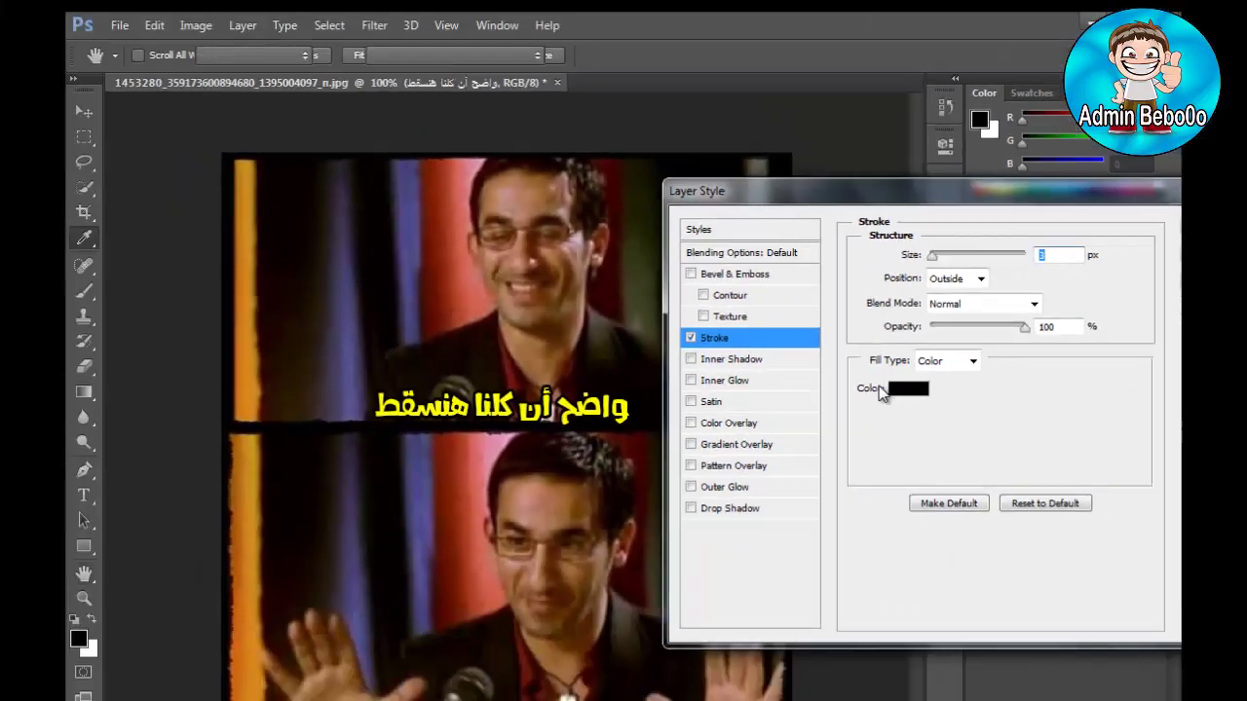
Step: Set the upper caption's stroke colour to red (#f90505) and apply the layer style
click(1089, 482)
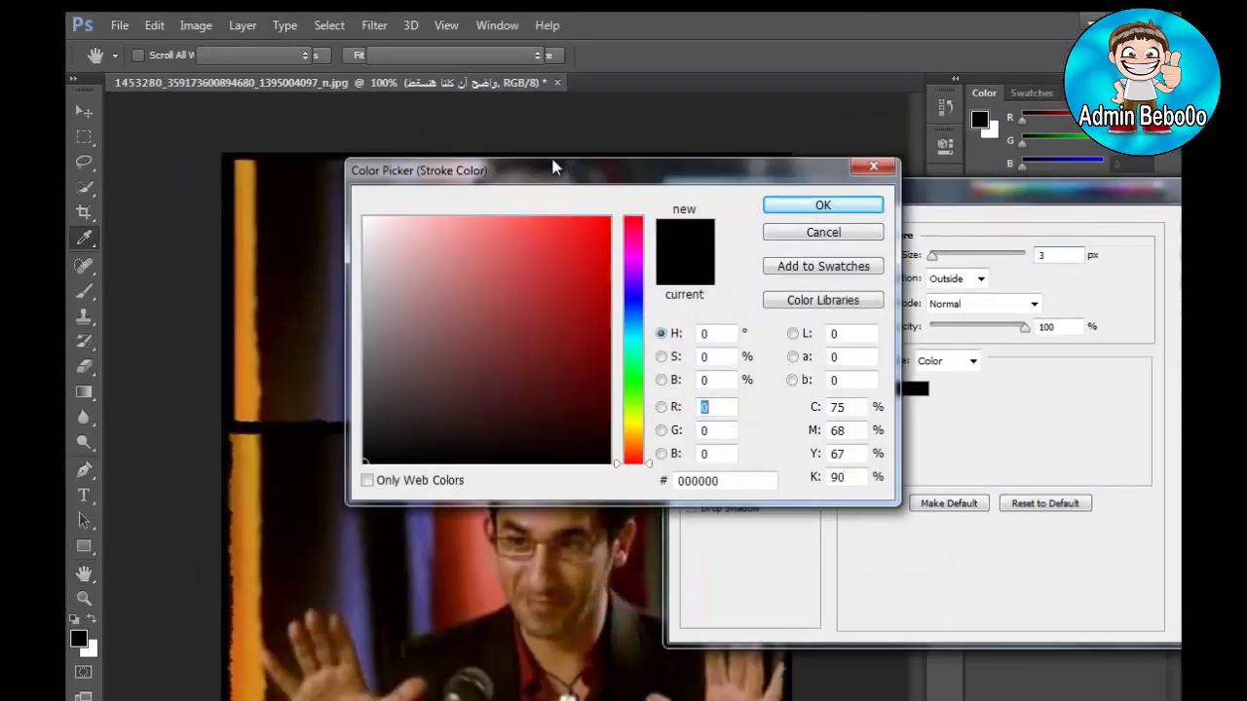
mouse_move(559, 172)
mouse_down()
mouse_move(637, 185)
mouse_move(866, 390)
mouse_up()
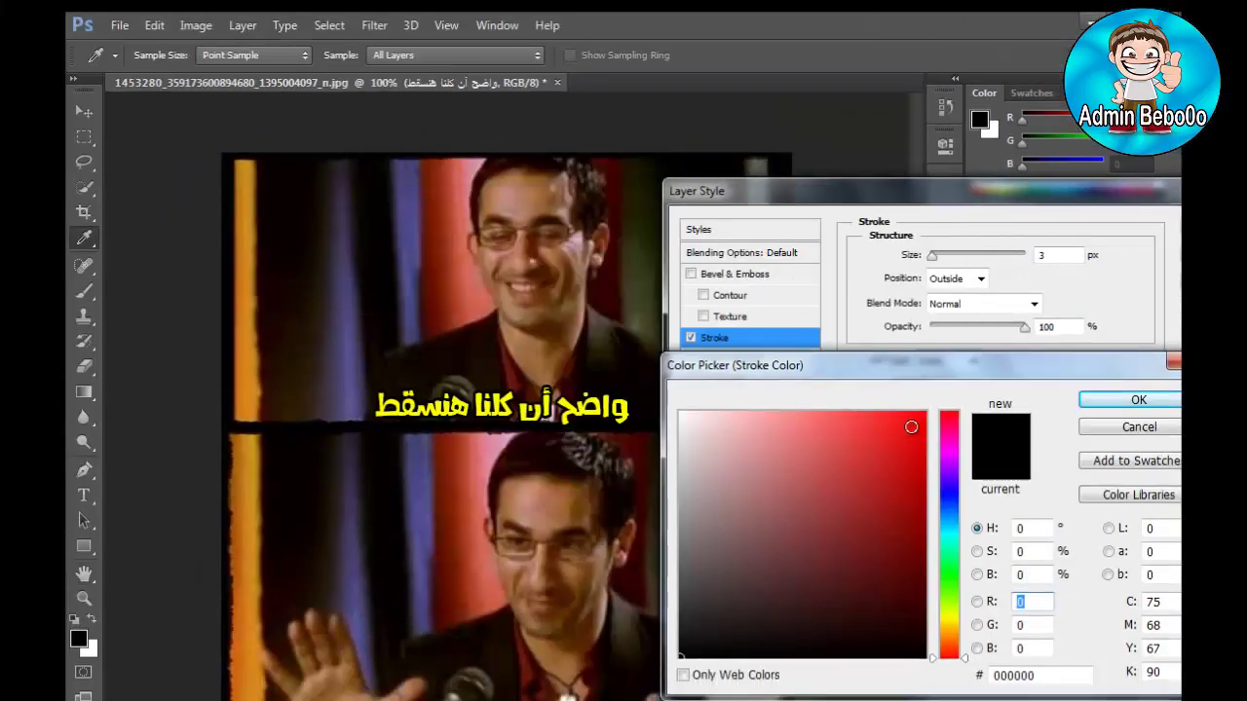
click(910, 426)
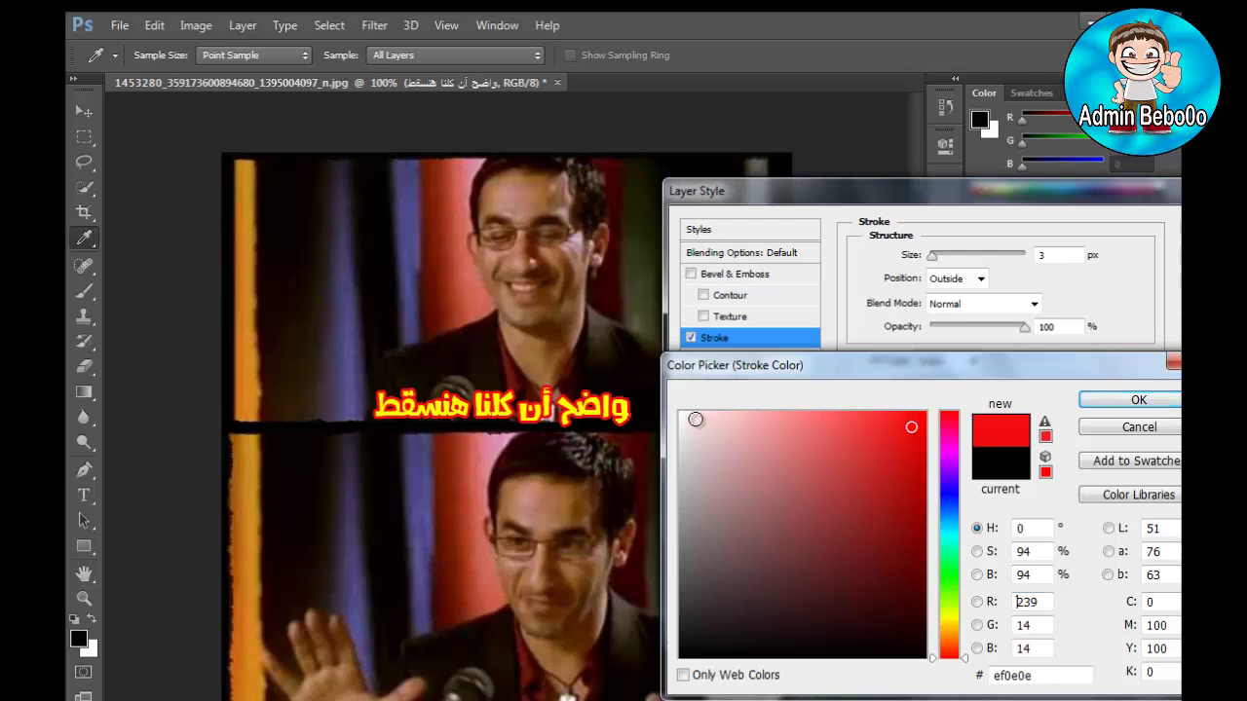
click(695, 418)
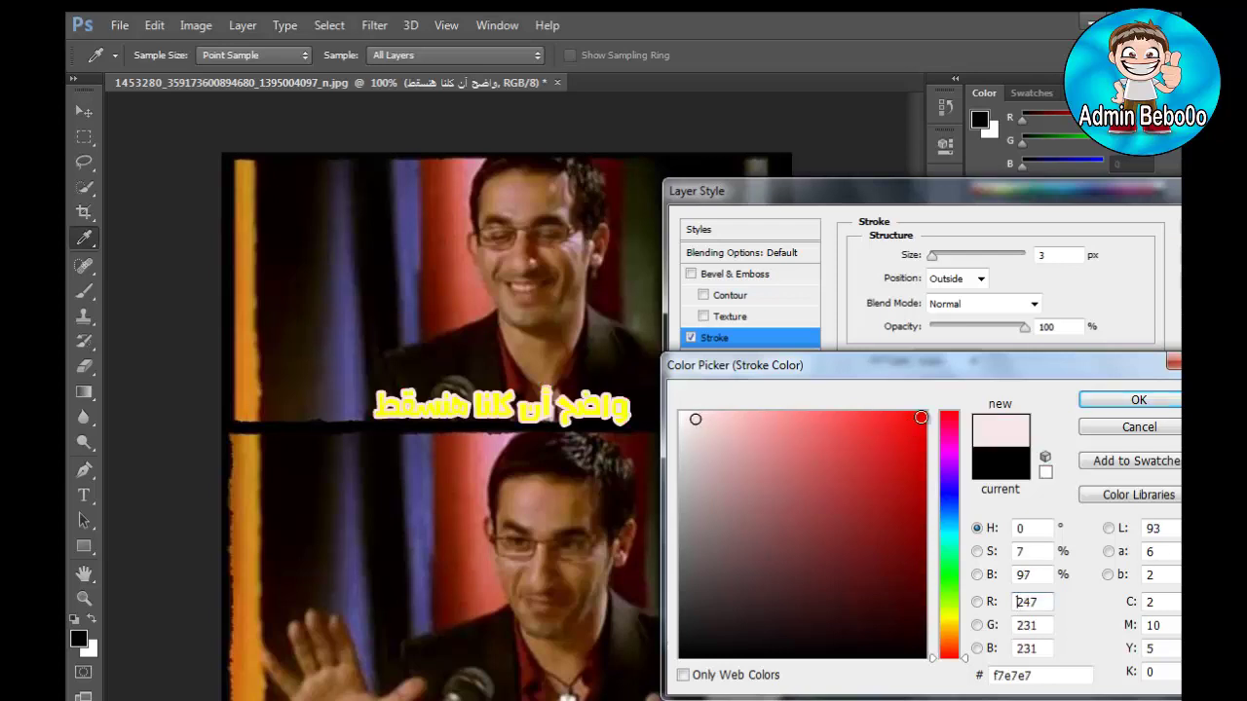
click(922, 418)
click(918, 419)
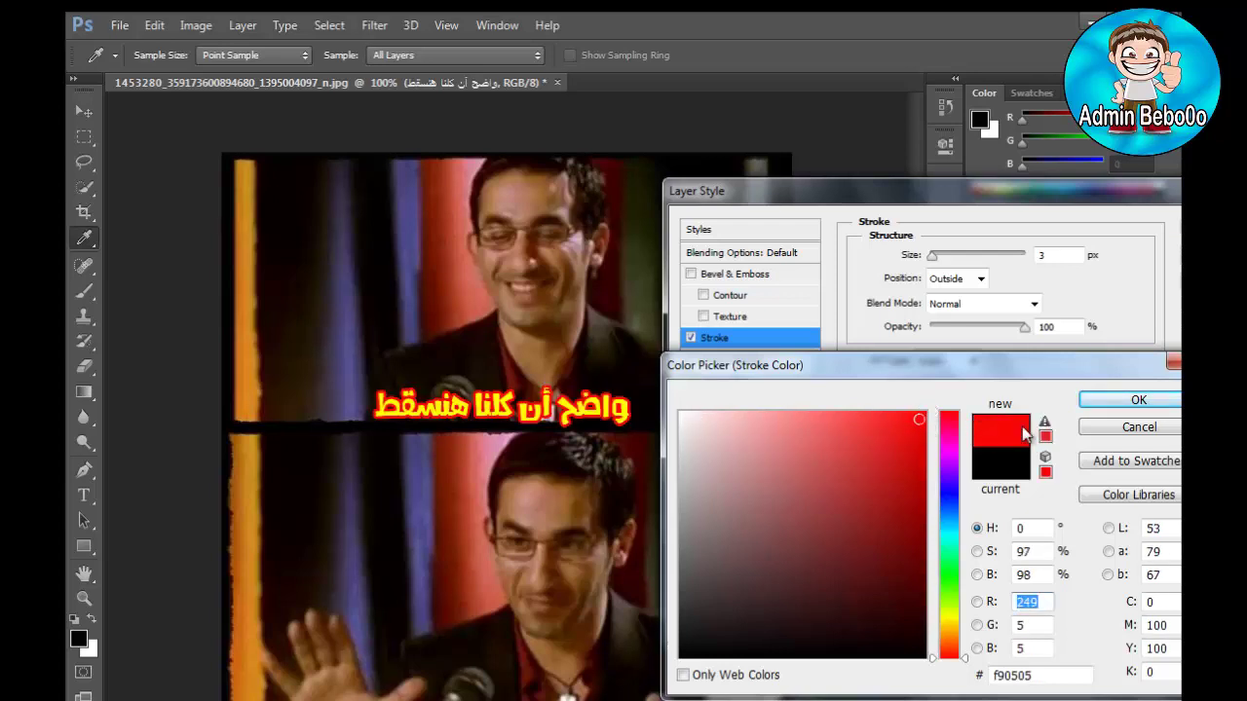
click(1139, 407)
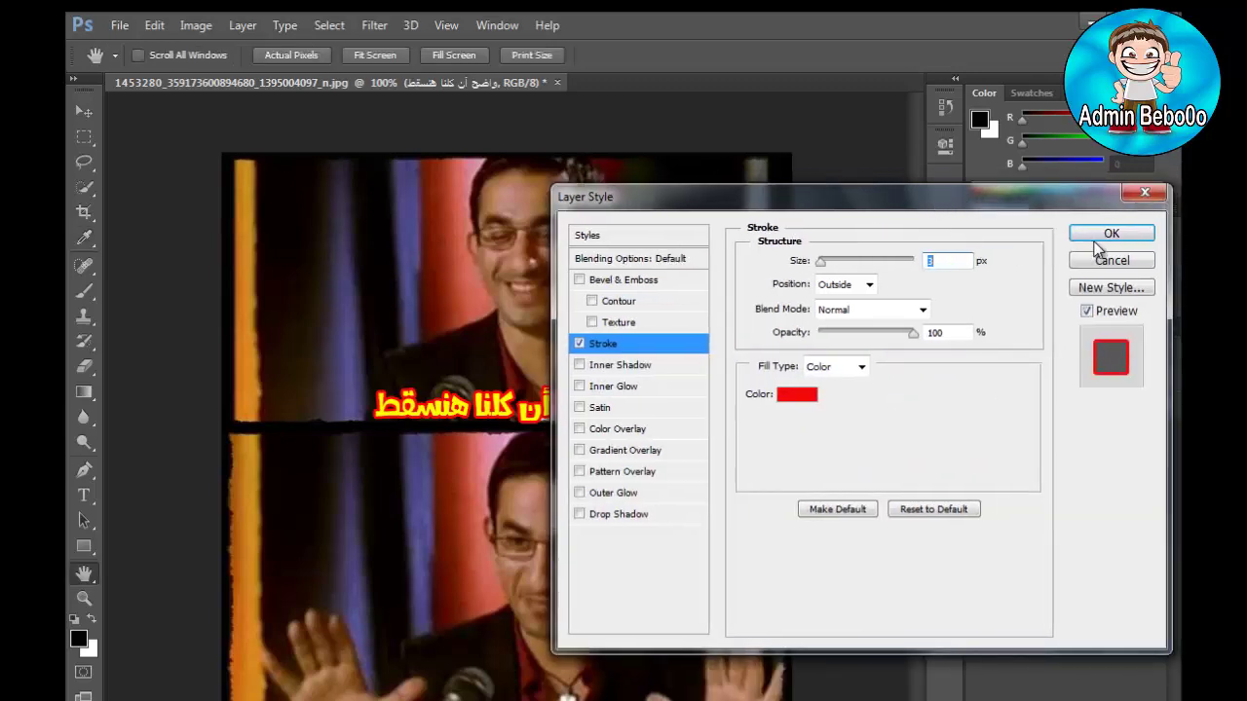
click(1097, 242)
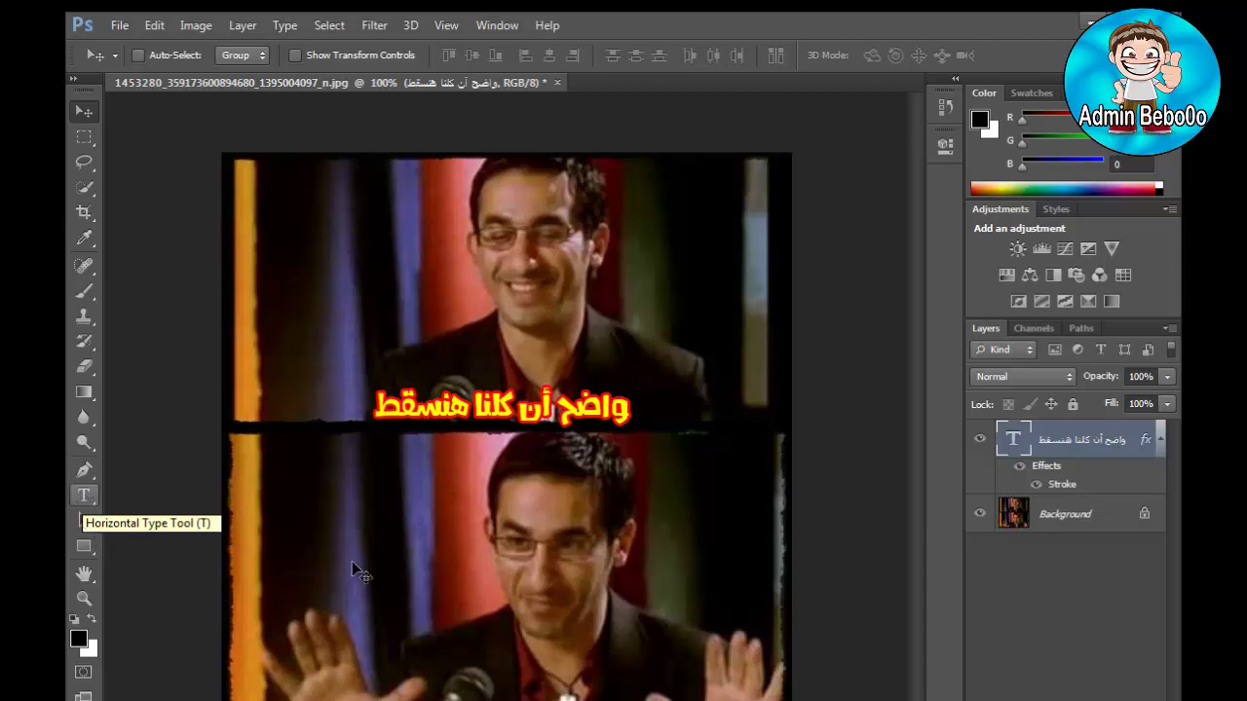
Step: Add the caption "وواضح أن في أجماع علي كدا!" to the lower frame and centre it along the bottom edge
click(87, 493)
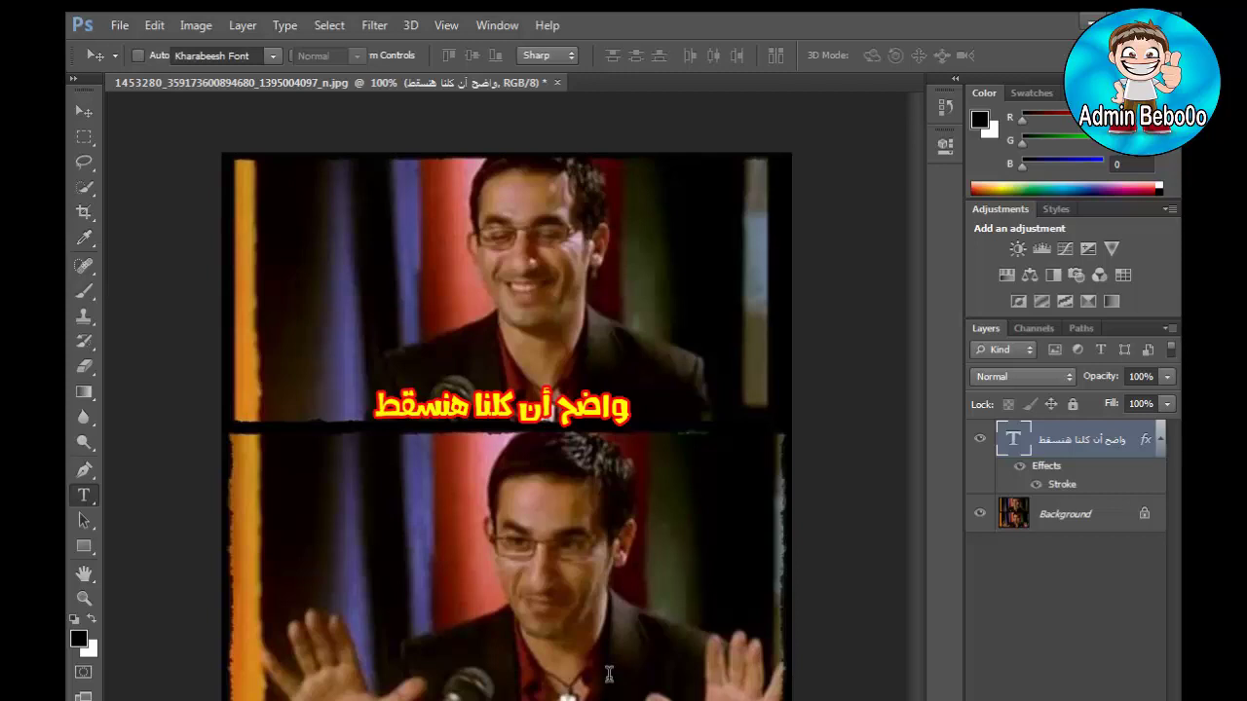
click(608, 673)
text(اوو)
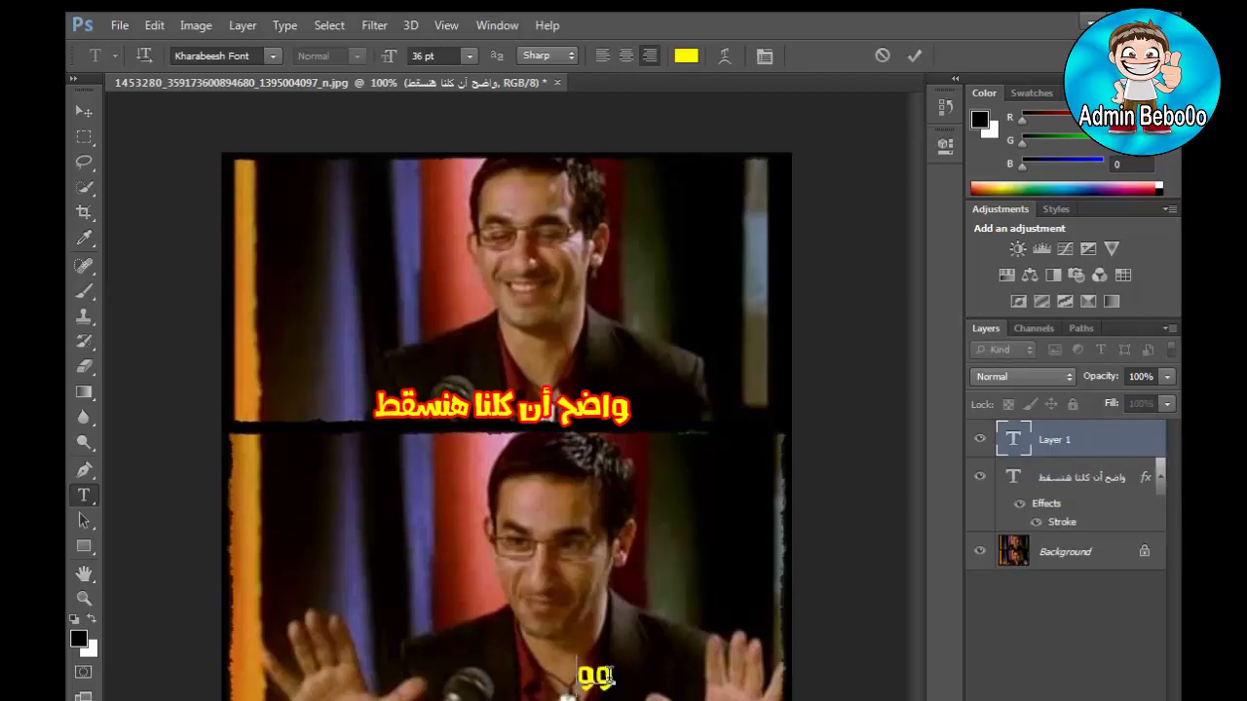
text(ضح)
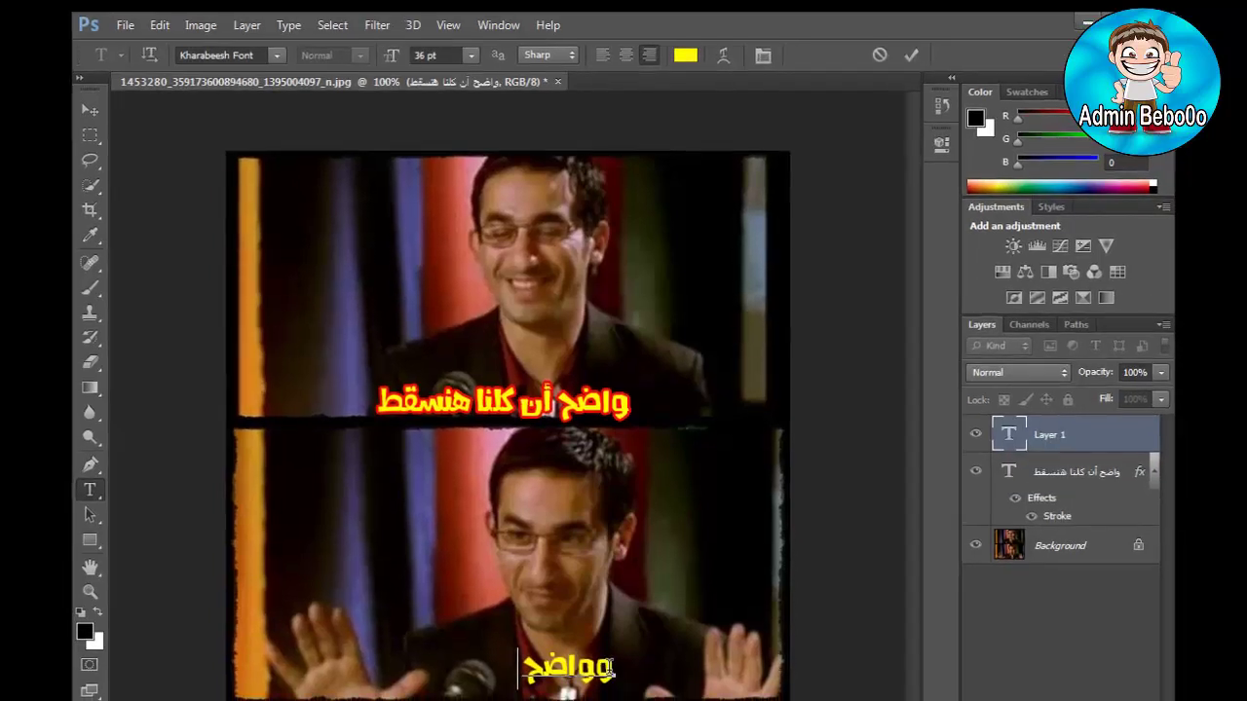
text( أن في أ)
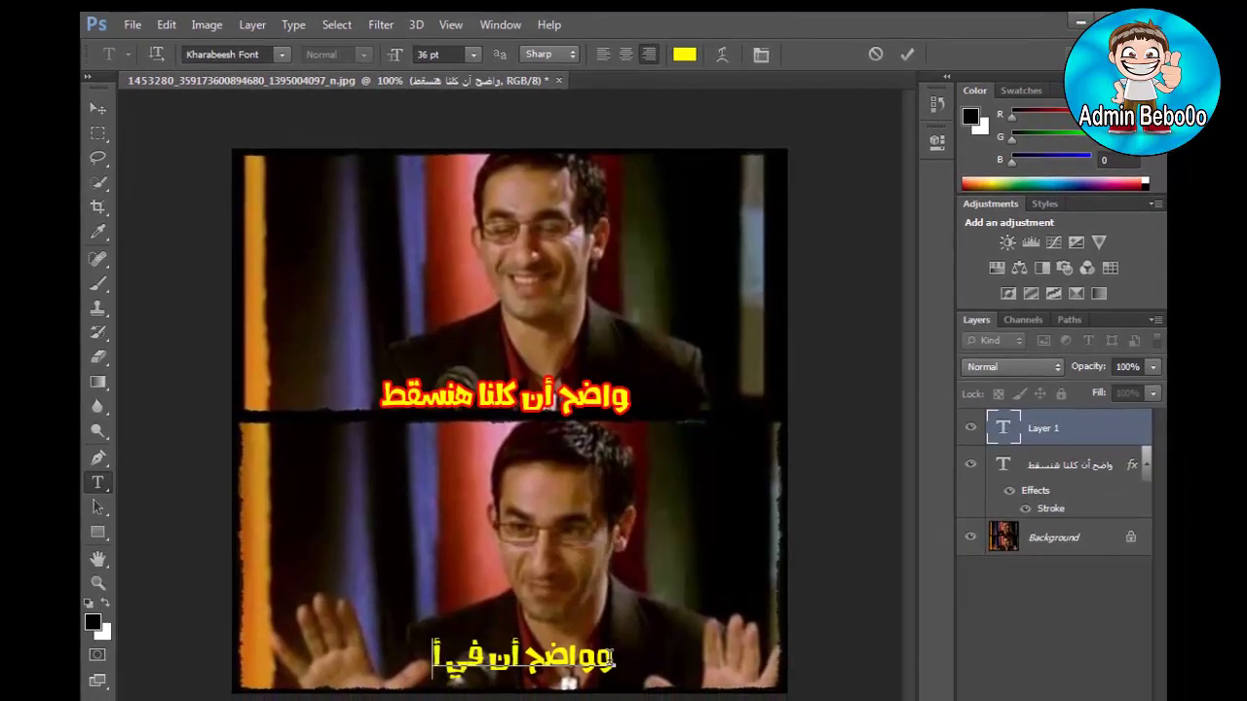
text(جماع)
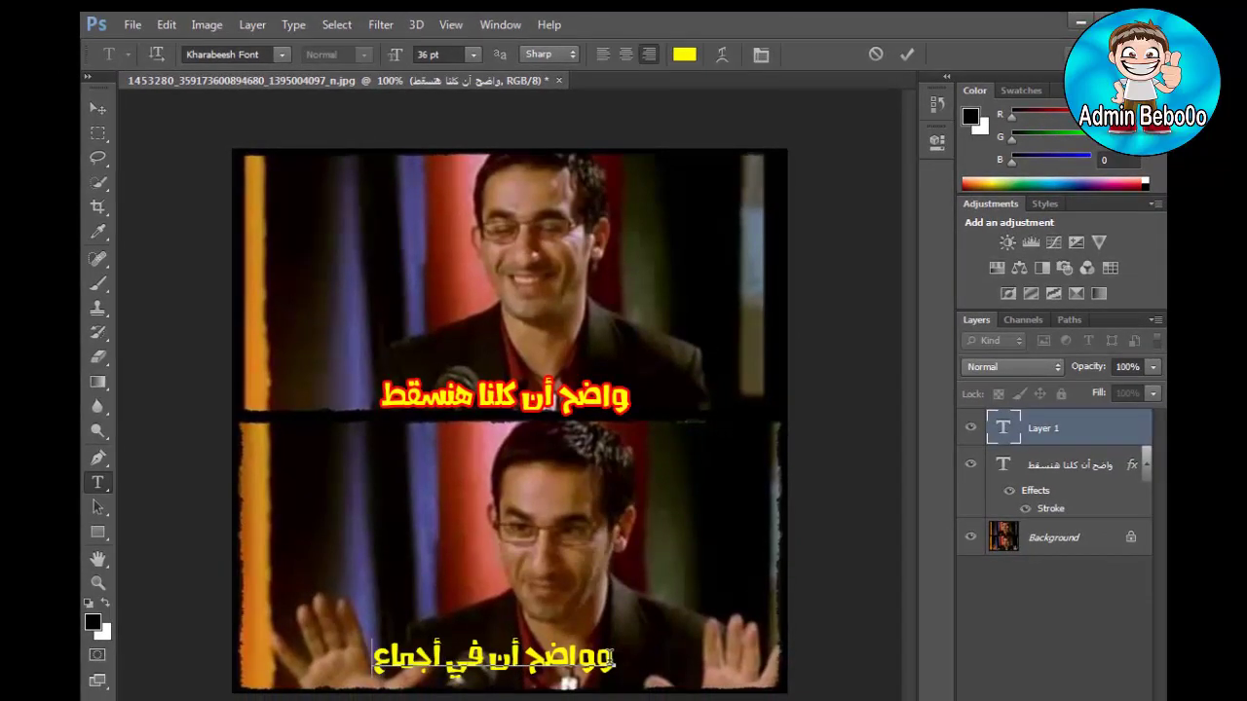
text( علي)
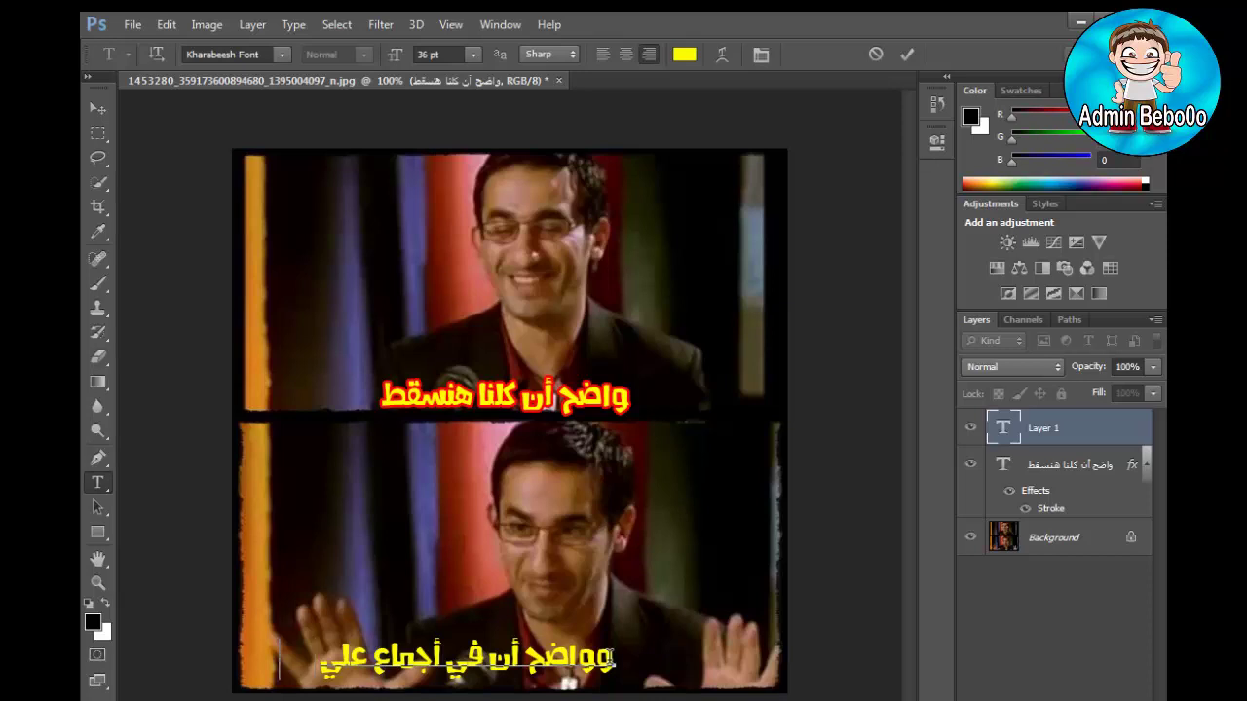
text( كدا!!)
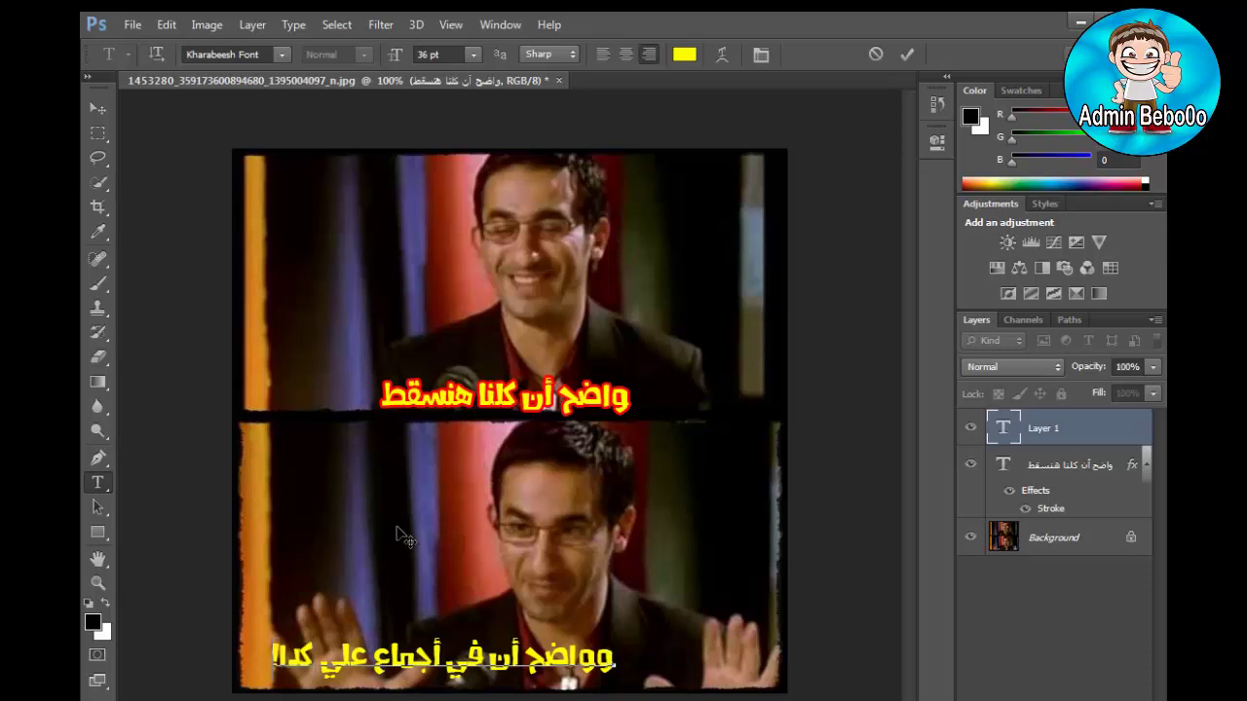
drag(170, 318, 241, 330)
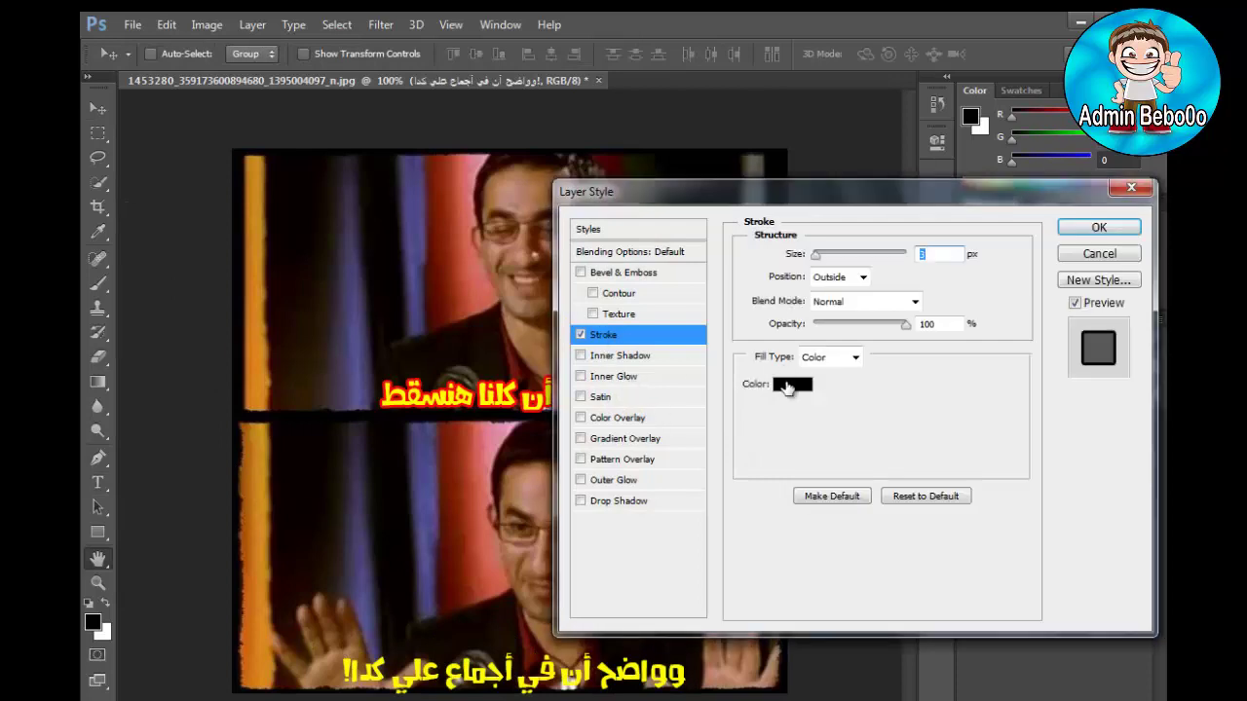
Step: Give the lower caption a 3 px outside stroke in red (#f90707)
click(787, 388)
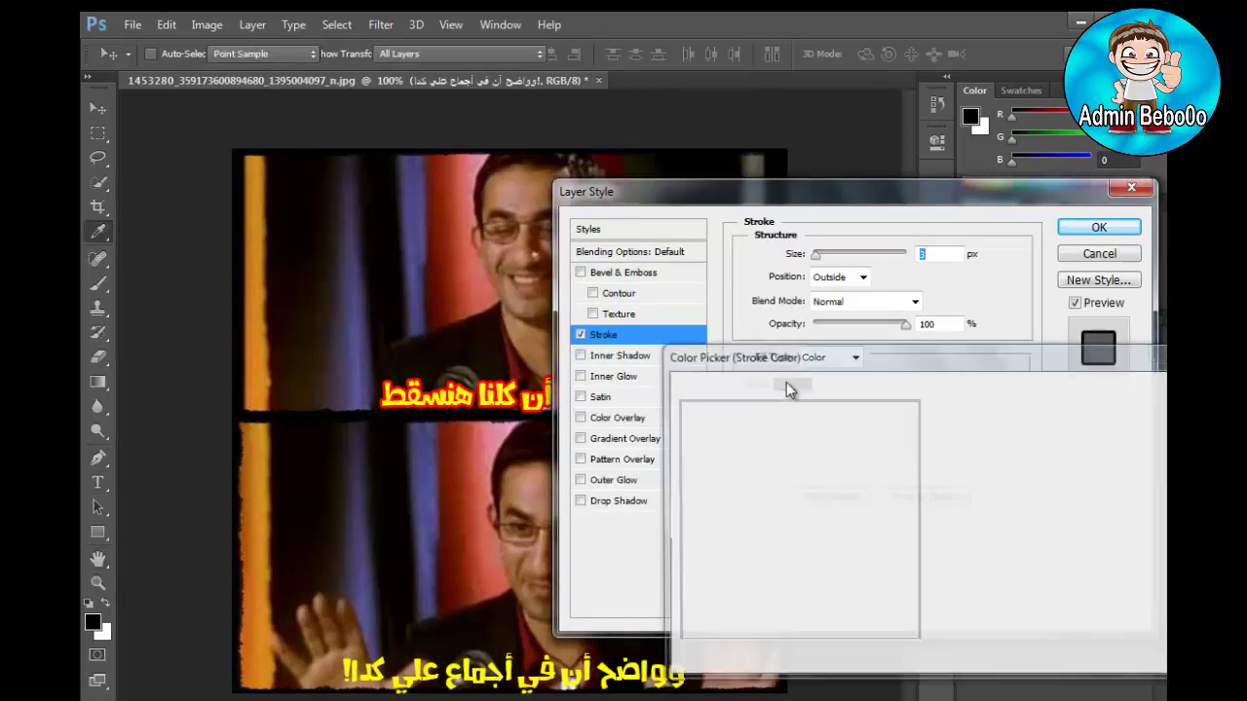
drag(910, 391, 912, 407)
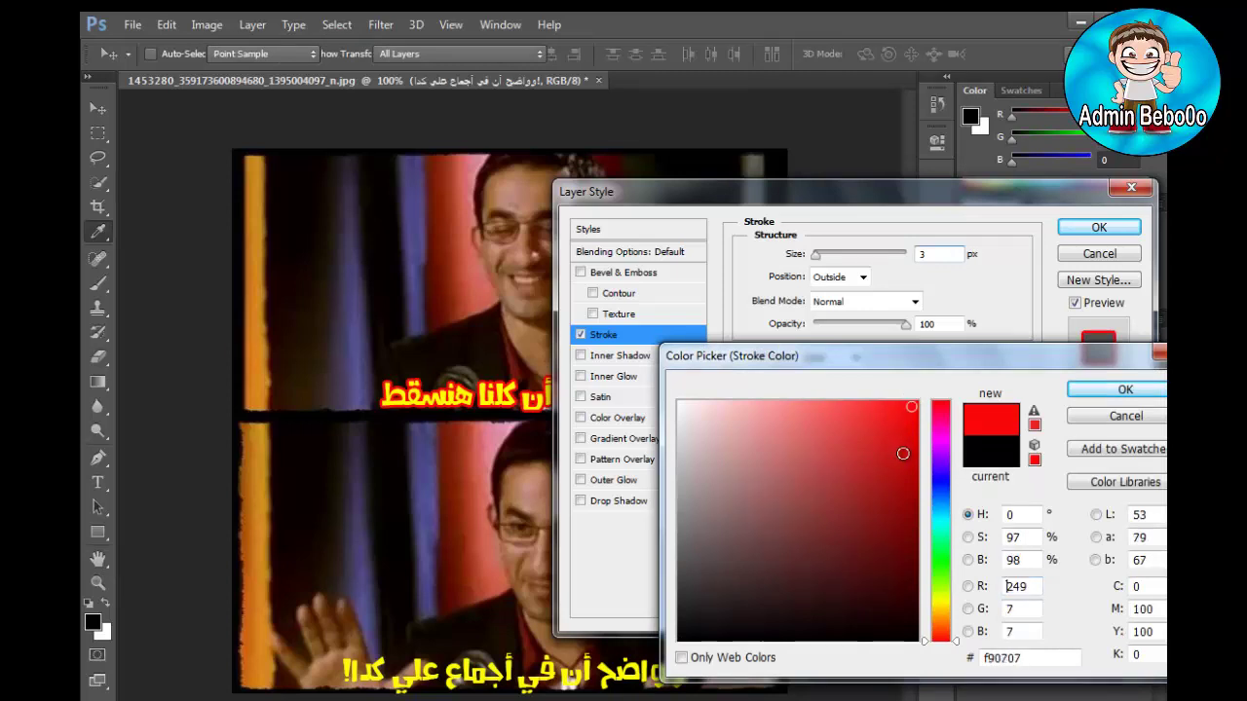
click(1125, 389)
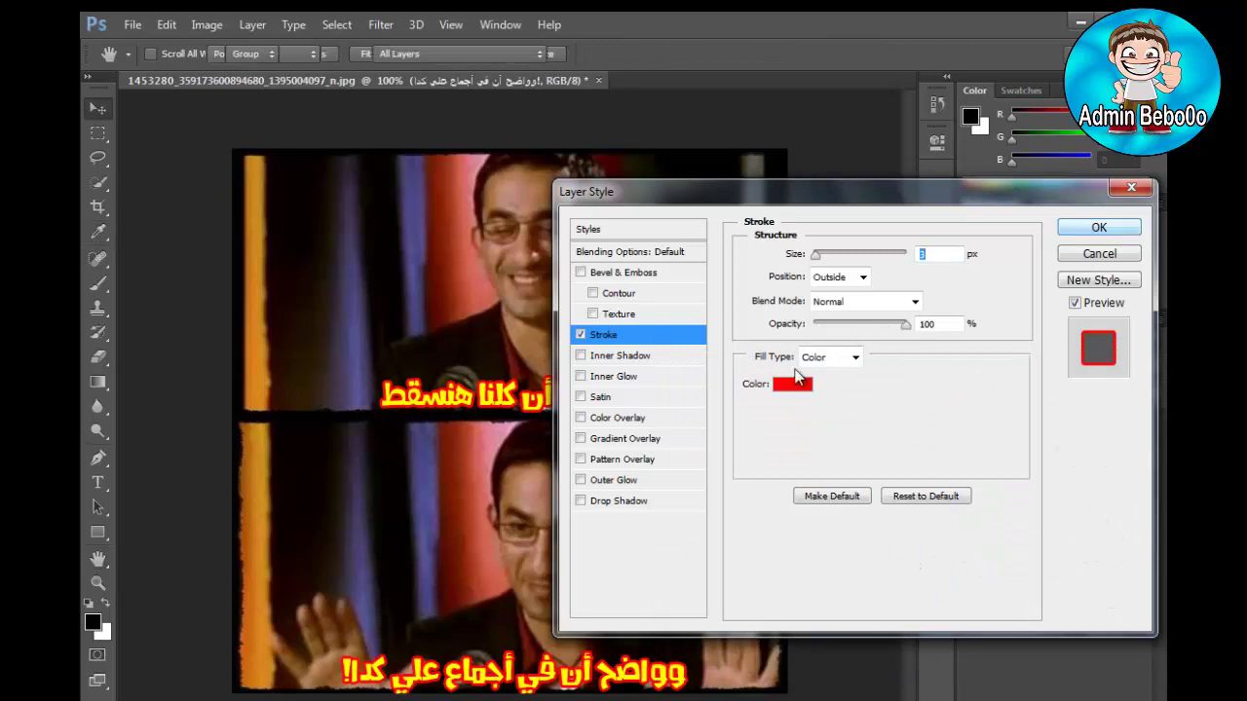
click(1099, 226)
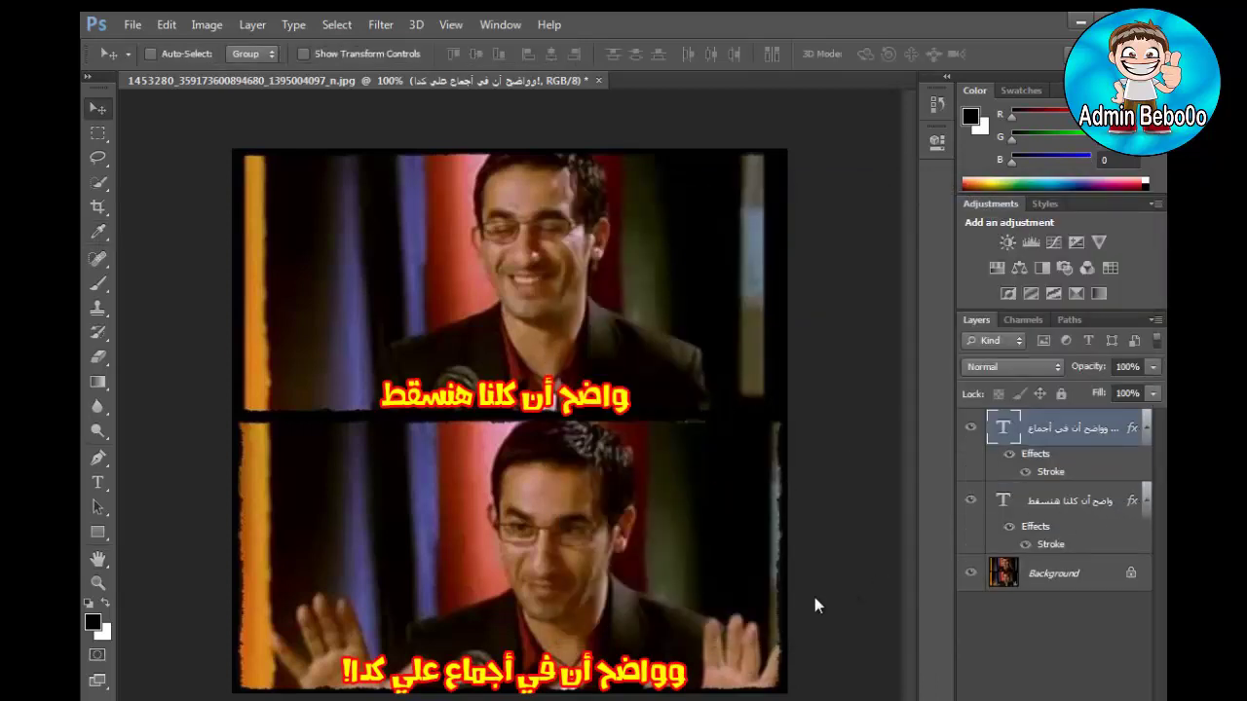
Step: Switch to the Notepad notes, highlight the line about adding the logo, and return to Photoshop
key(alt+Tab)
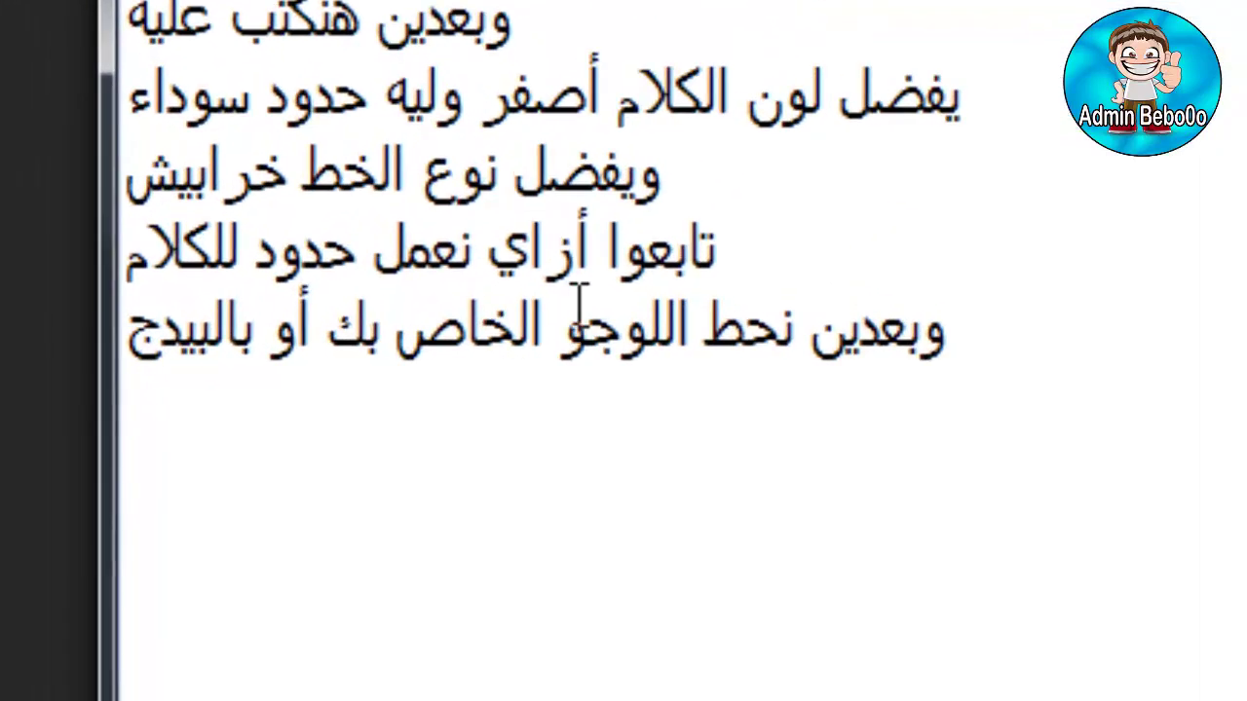
drag(150, 395, 816, 342)
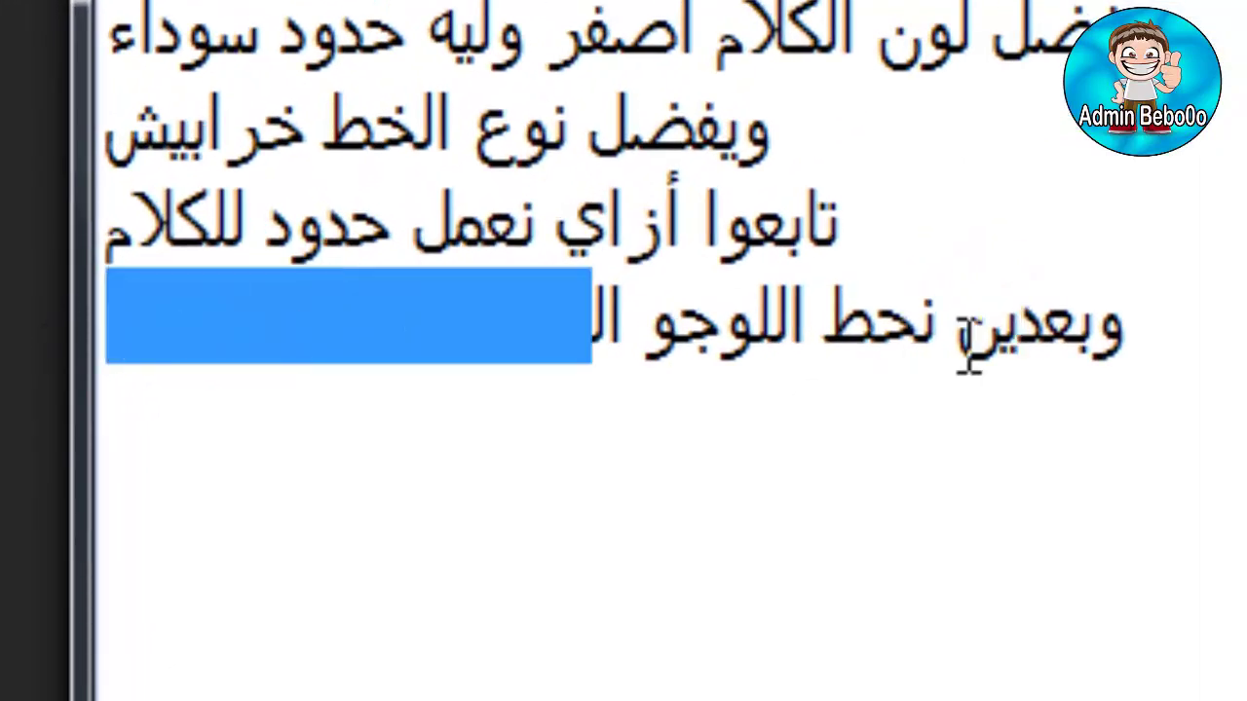
drag(969, 336, 1113, 357)
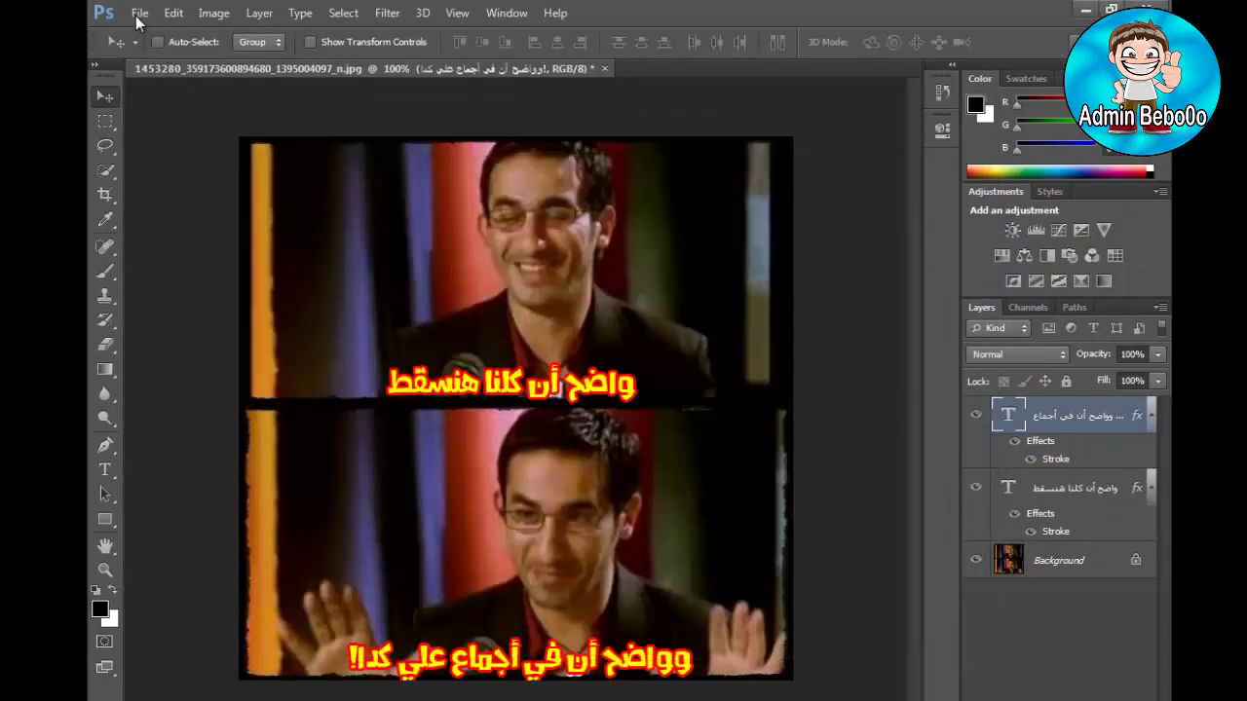
Step: Open the logo image اللوغو-بيبو, copy it into the comic as a new layer and move it to the middle
click(138, 13)
click(154, 53)
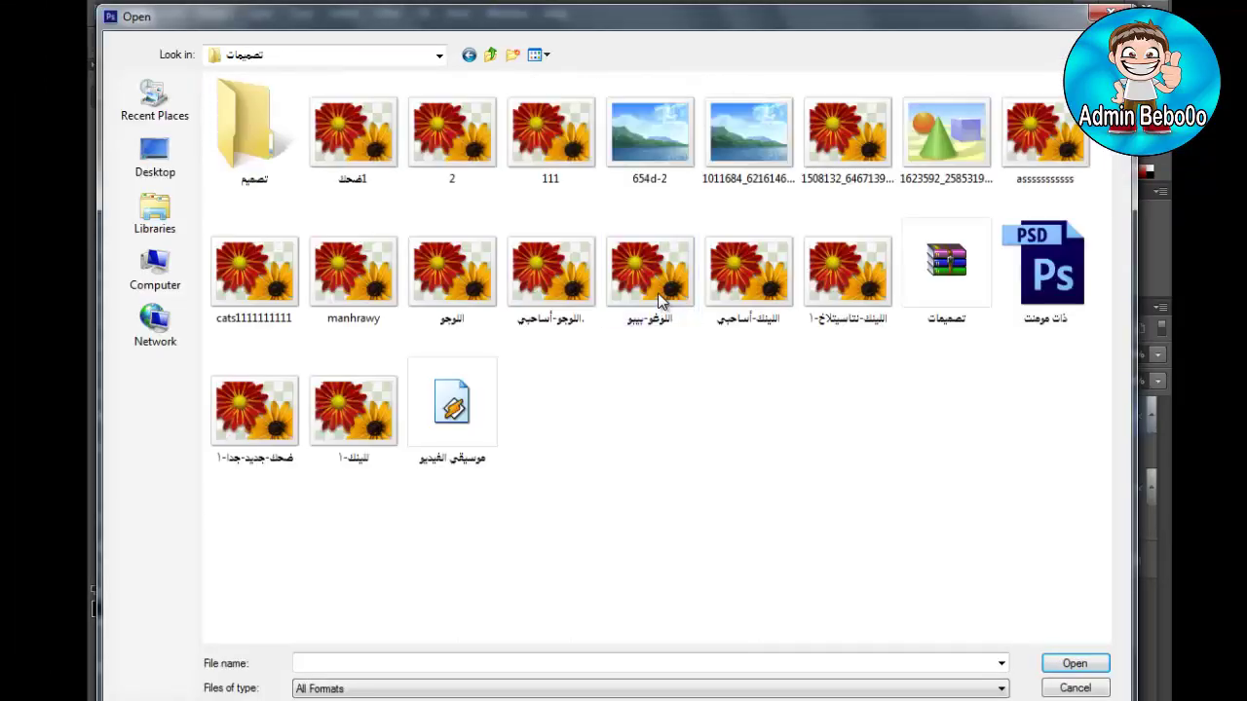
double_click(655, 278)
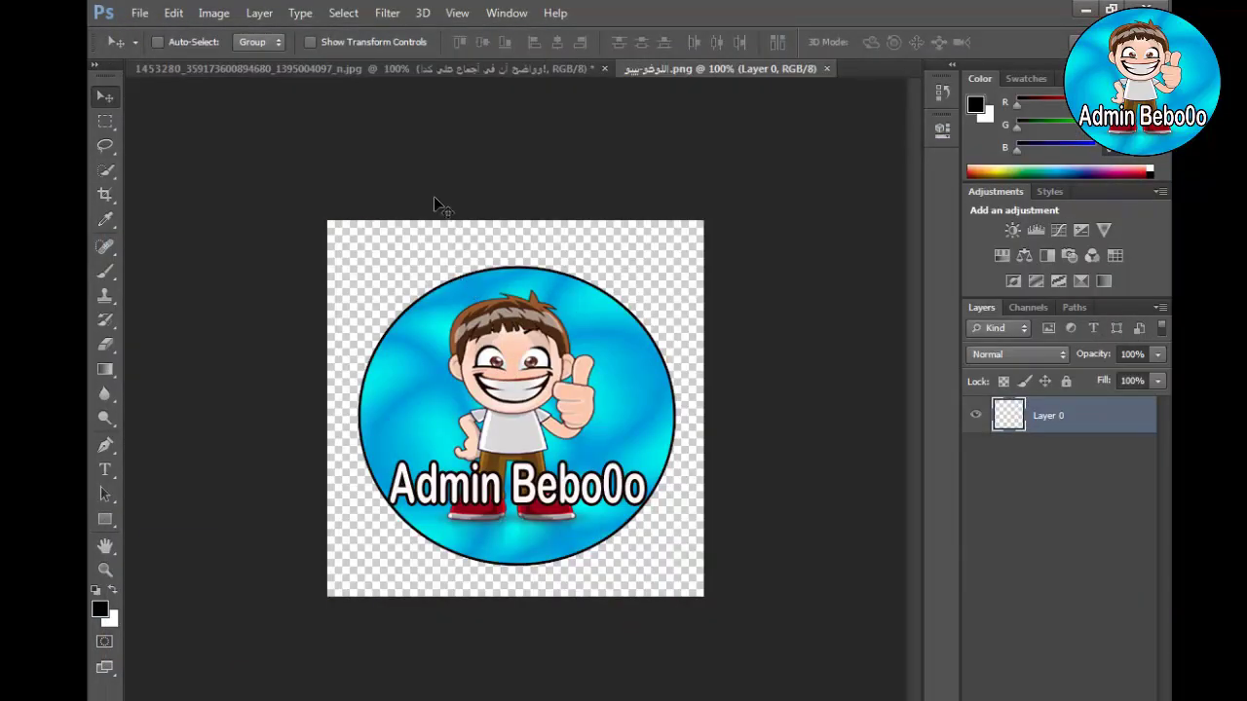
click(397, 74)
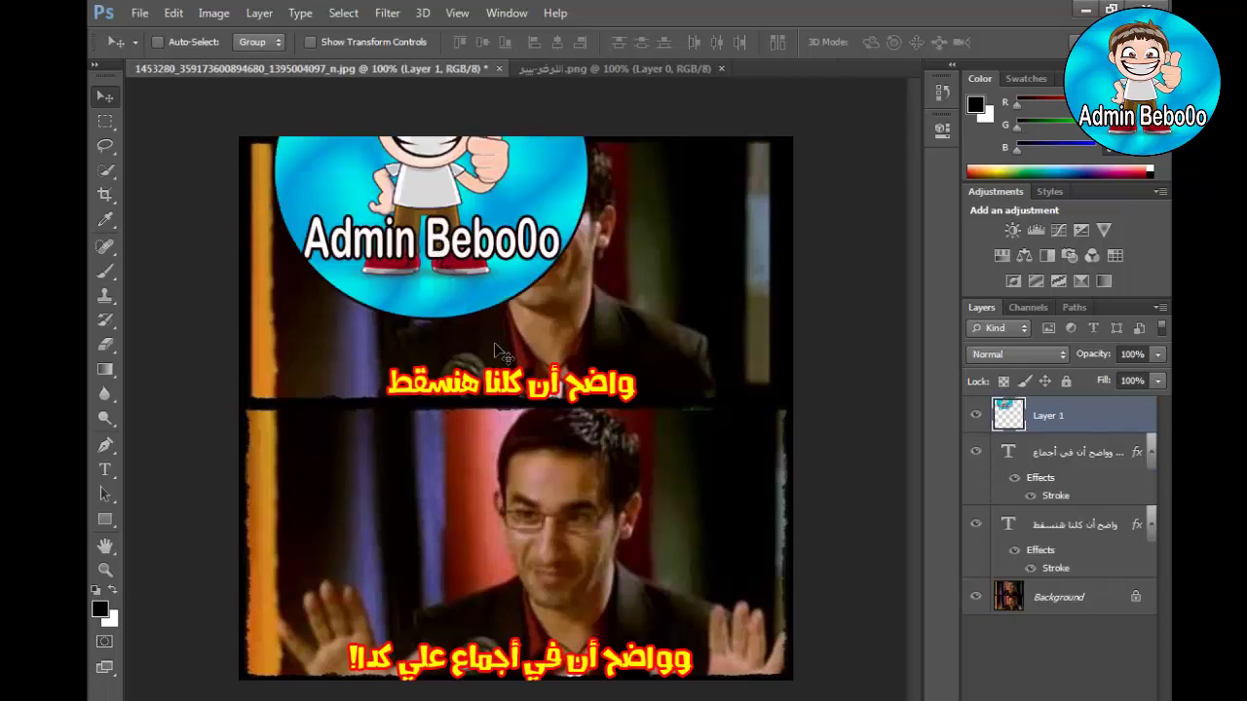
drag(541, 404, 585, 341)
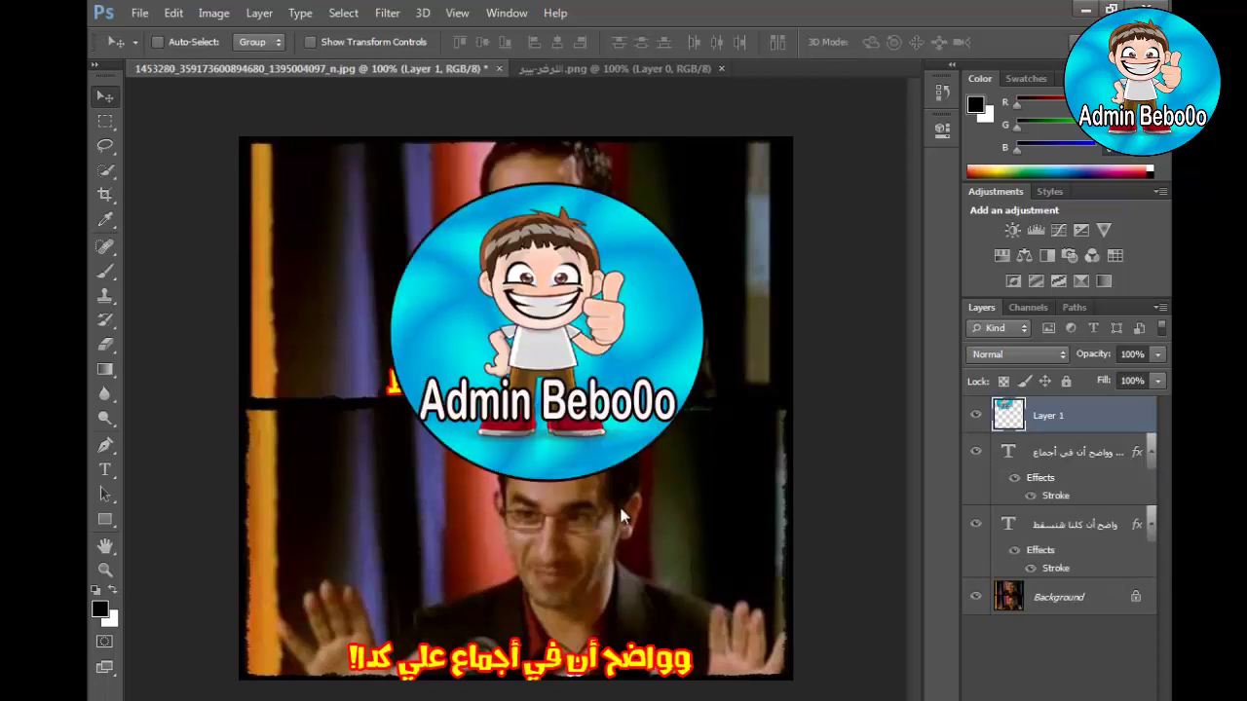
Step: Switch to the Notepad notes and clear all of the existing text
key(alt+Tab)
click(453, 421)
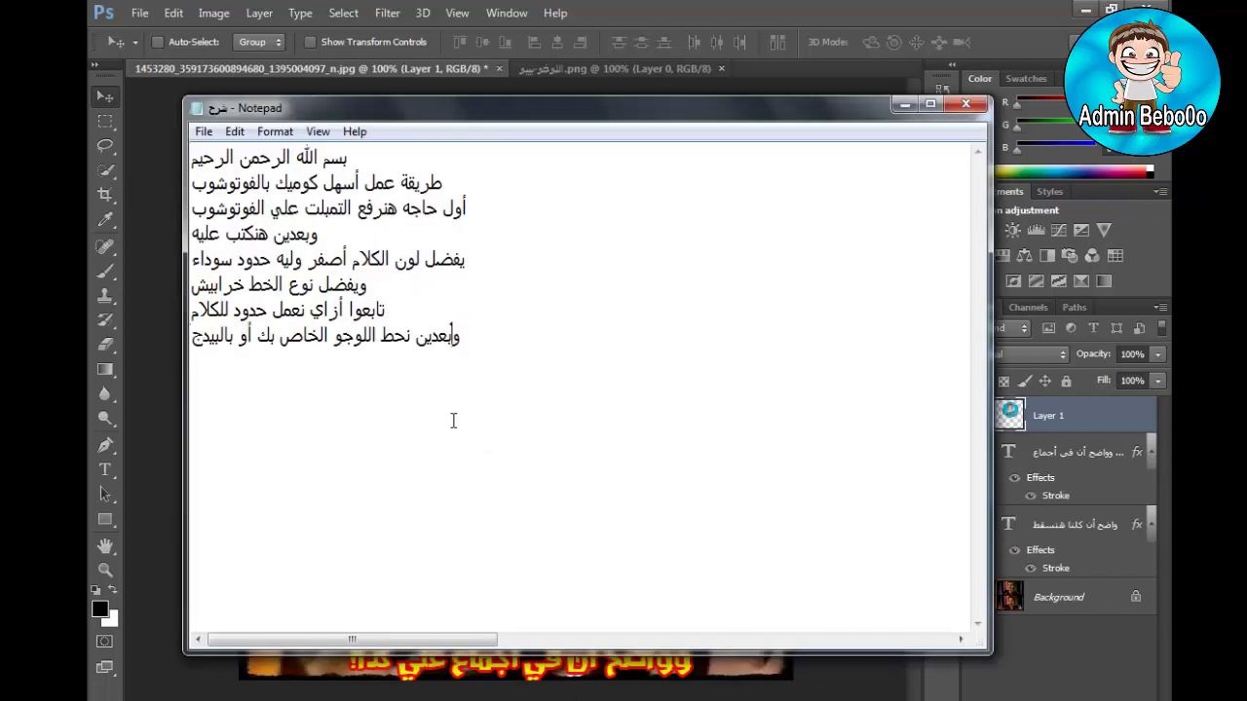
key(Left)
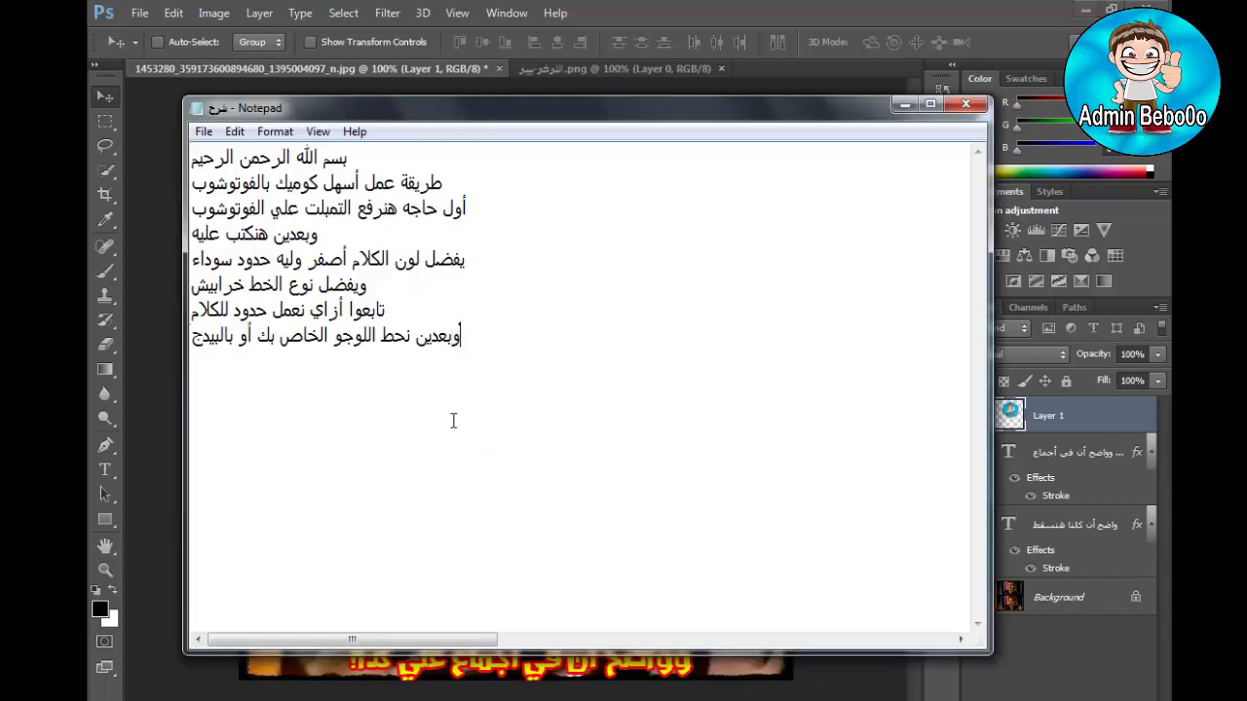
key(Return)
key(Up)
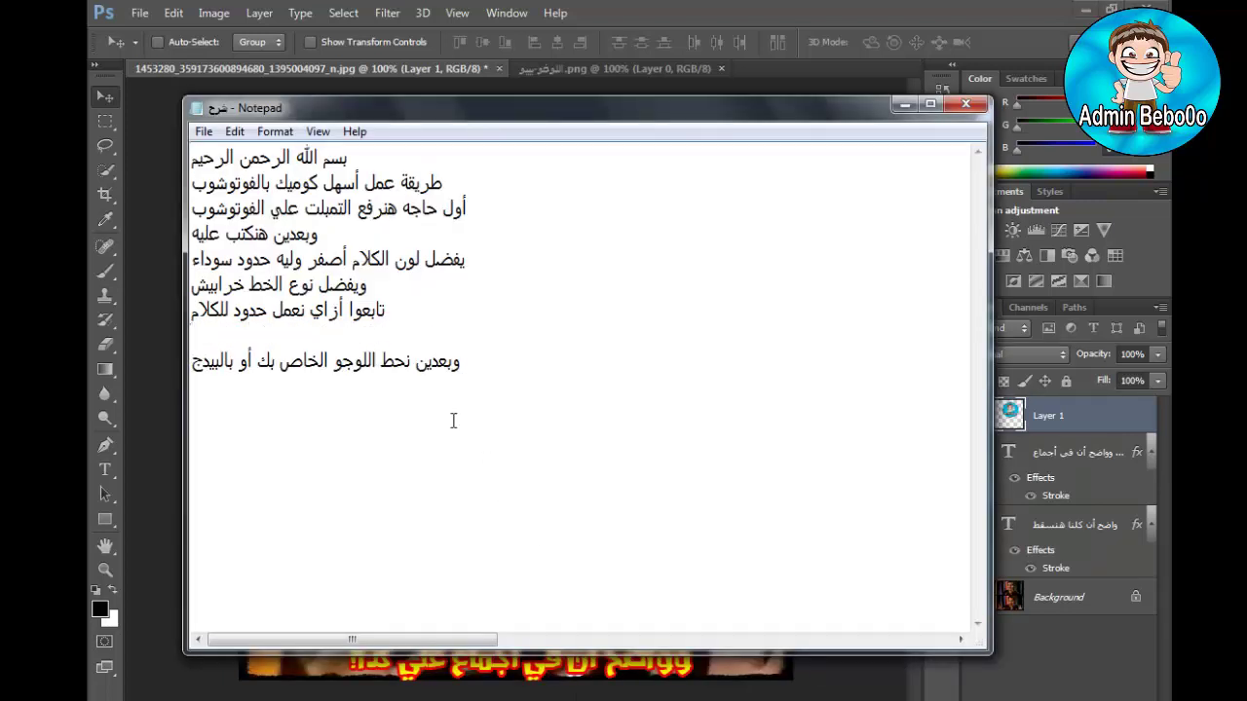
key(shift+End)
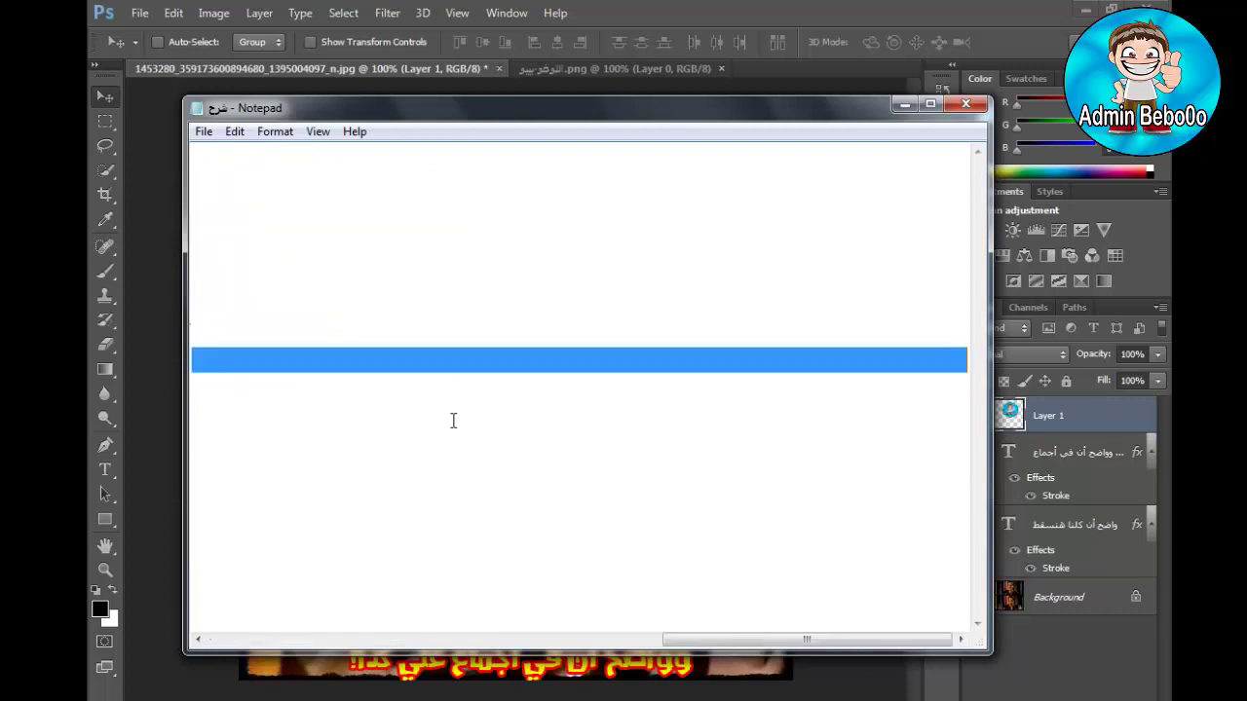
key(Delete)
Step: Write the note "للتحكم في حجم اللوجو أضغط ctrl+t" about resizing the logo and highlight its Arabic words
text(للتحك)
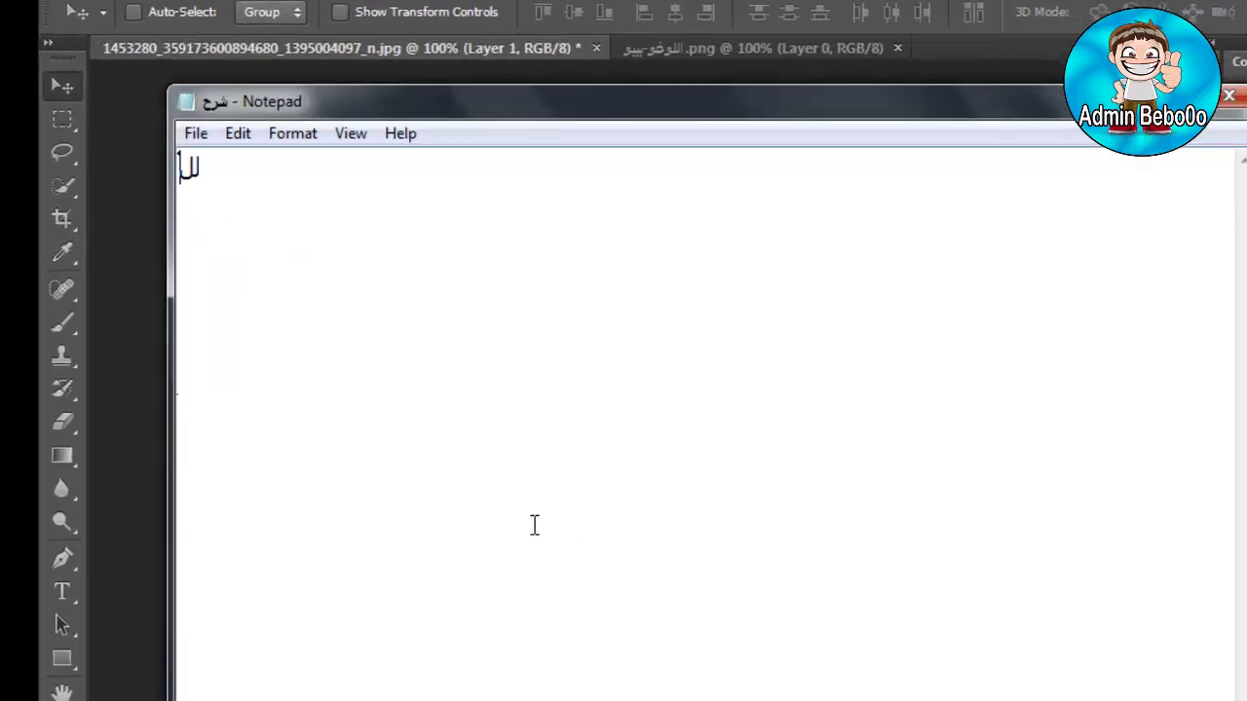
text(م ف)
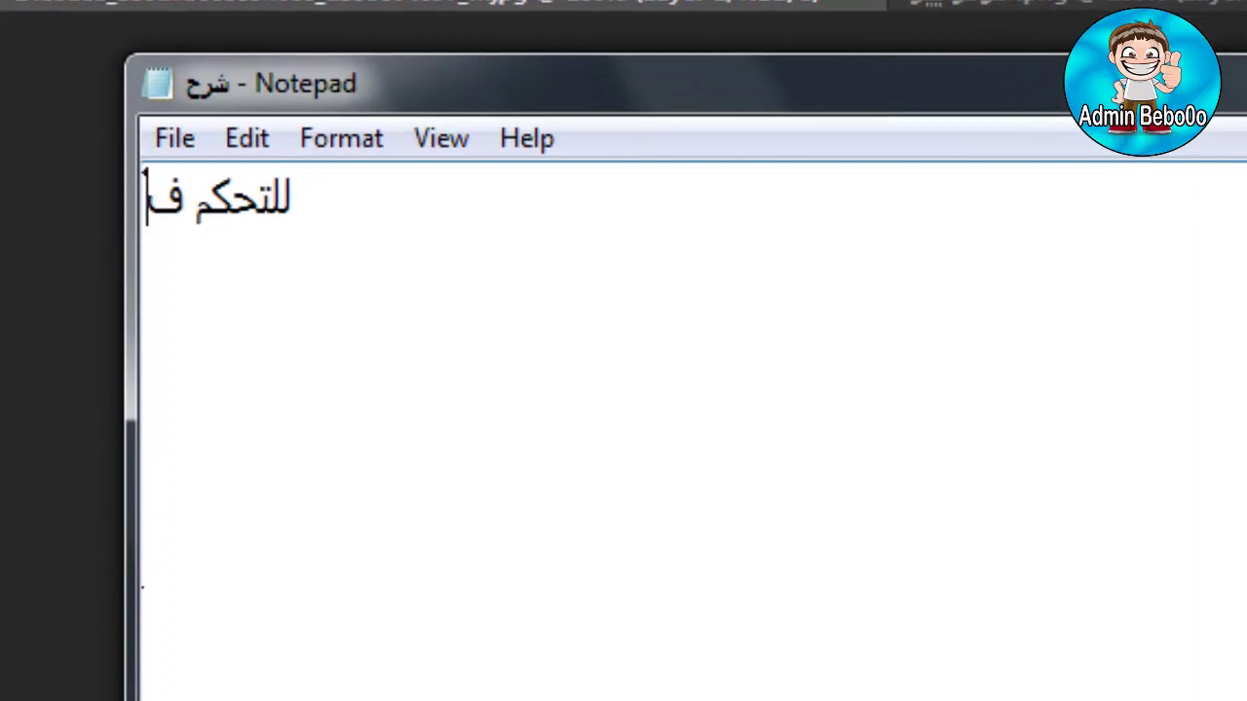
text(ي حجم اللوجو)
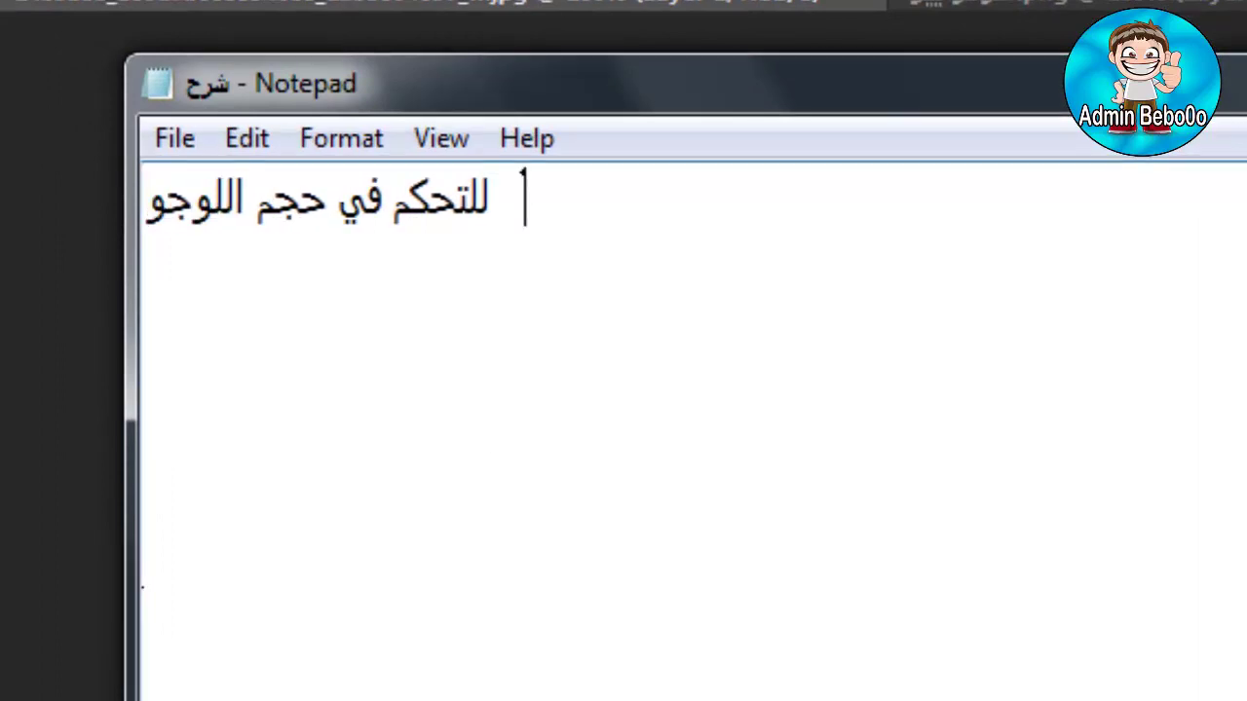
text( أضغط)
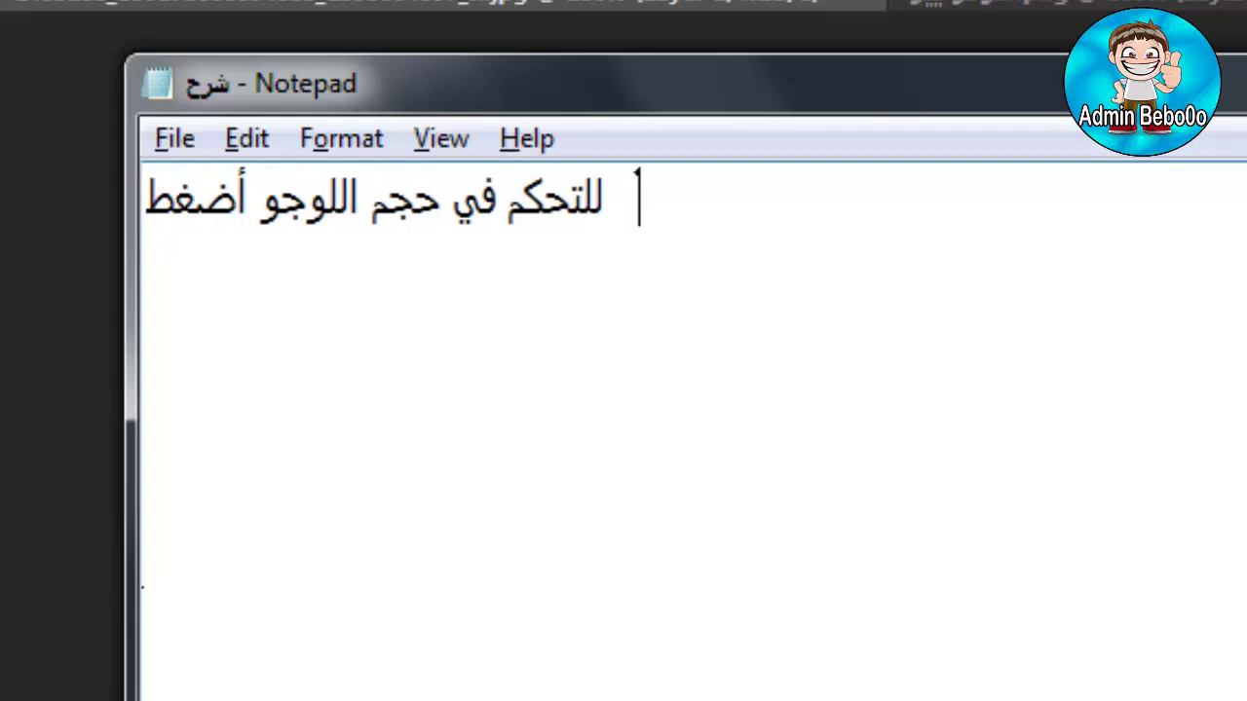
text(   Ct)
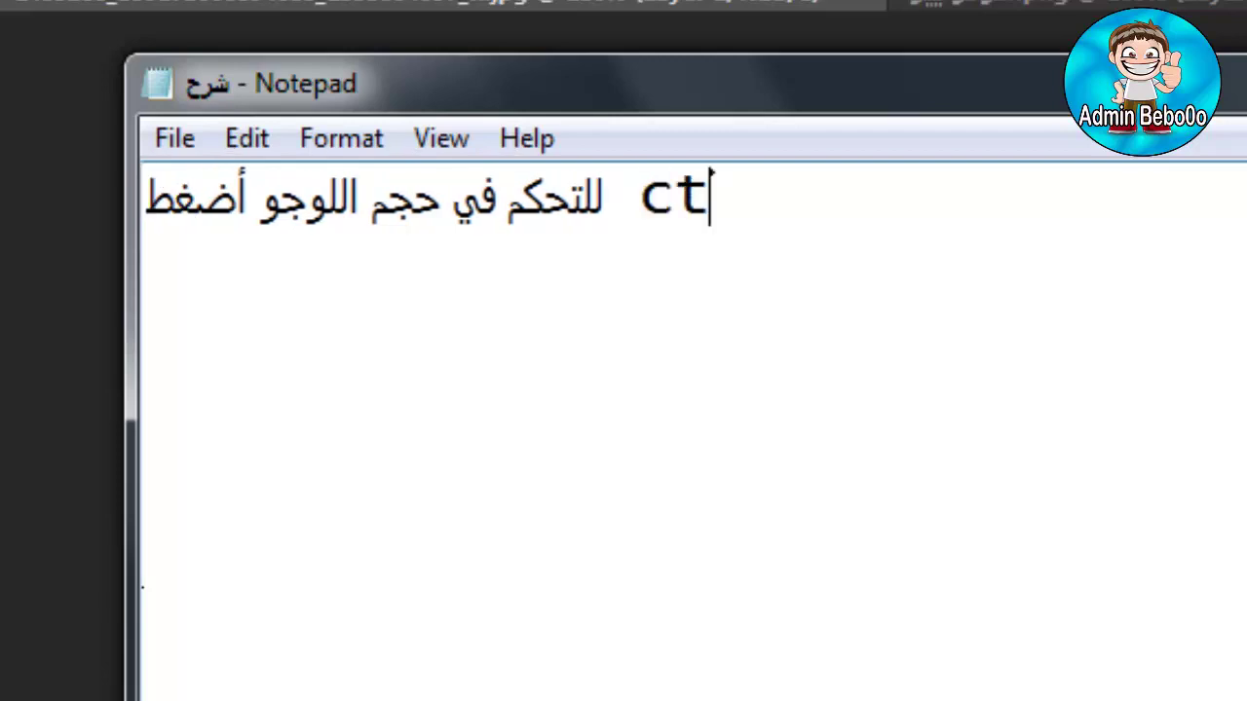
text(rl+)
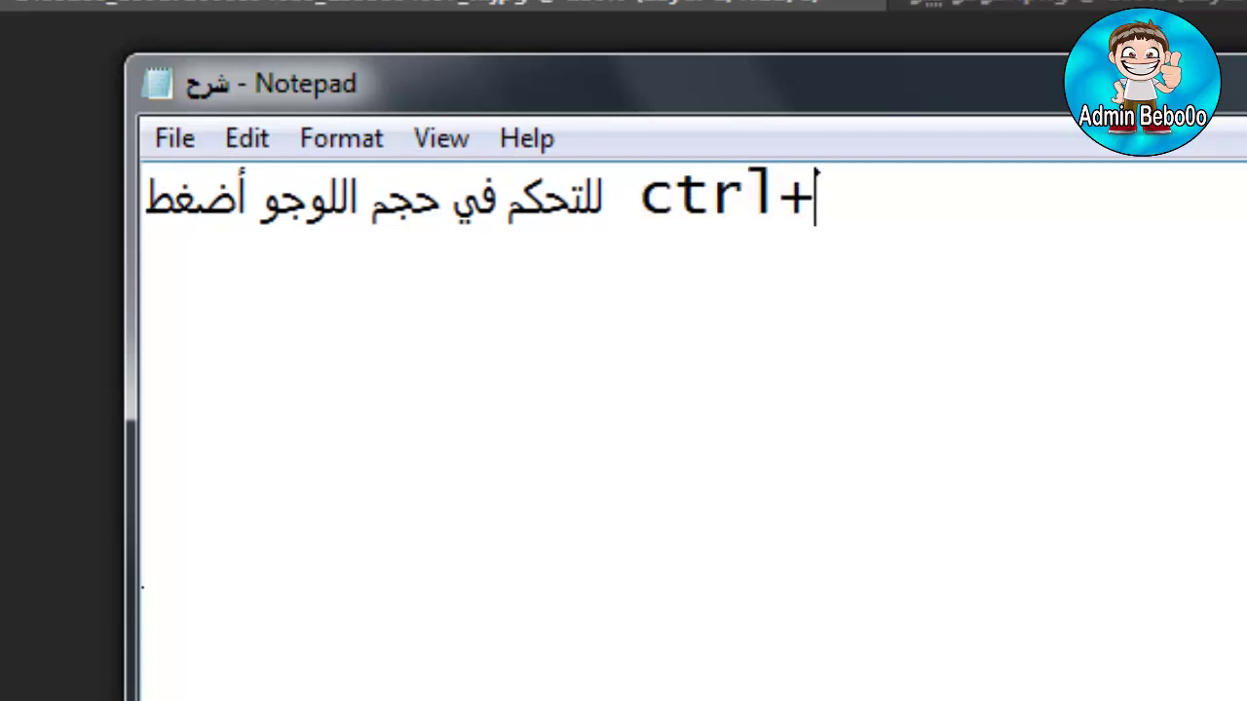
text(t)
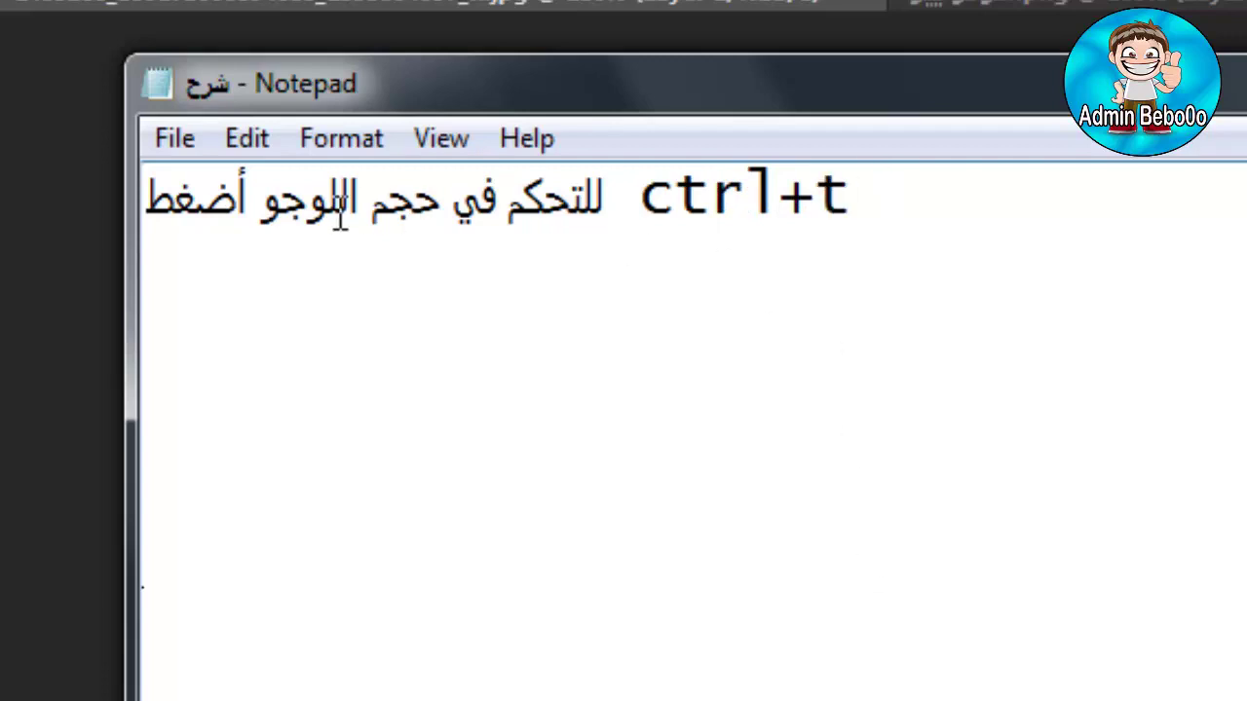
drag(606, 195, 887, 195)
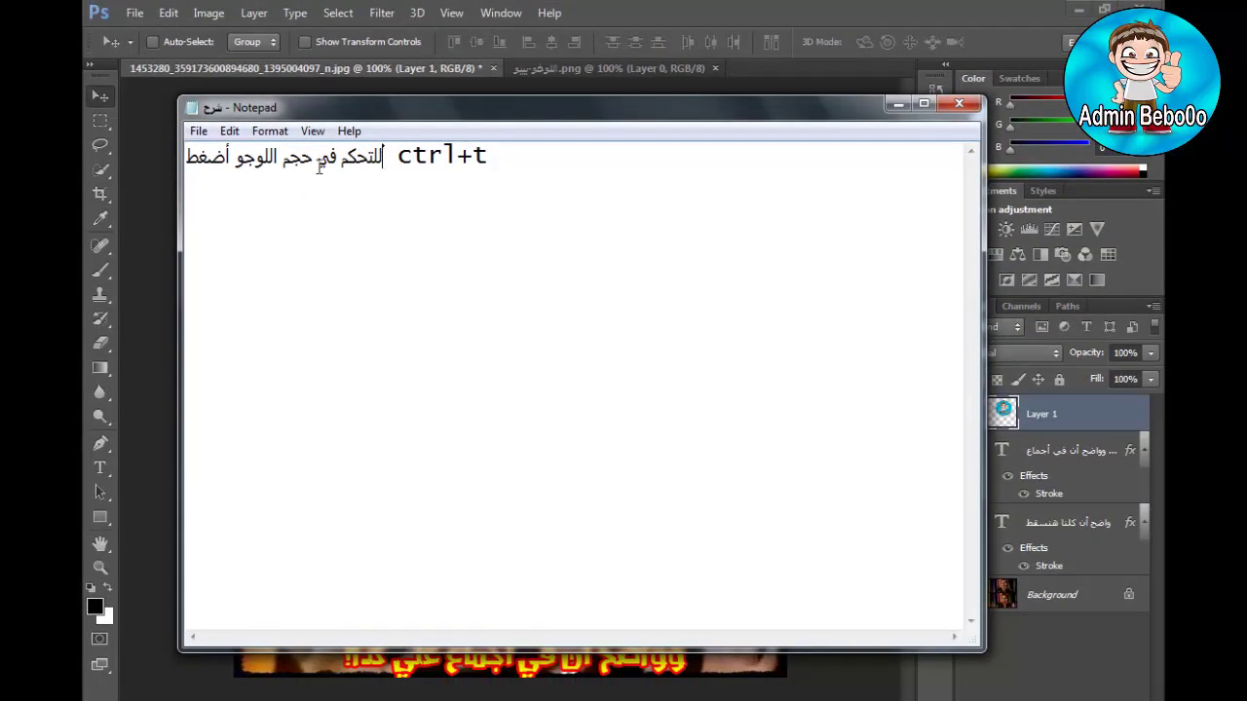
drag(319, 167, 190, 171)
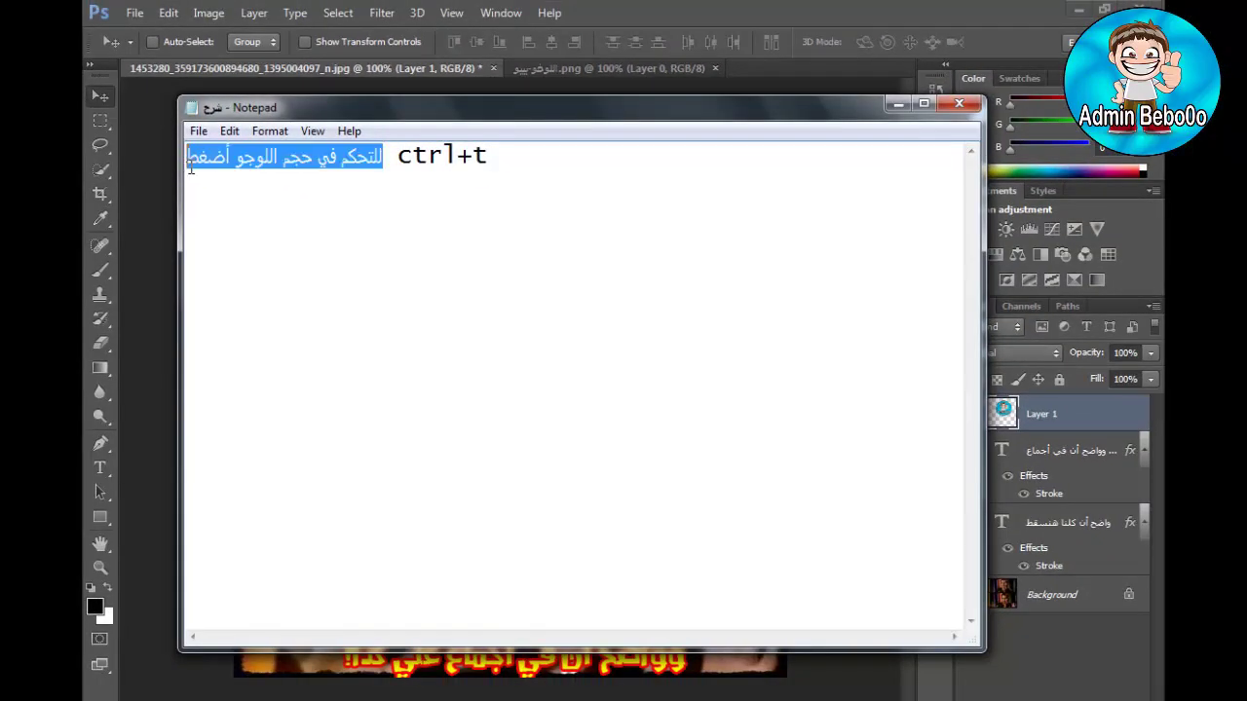
Step: Return to Photoshop, scale the logo to about 36% width and 34% height, and place it at the comic's left edge between the frames
key(alt+Tab)
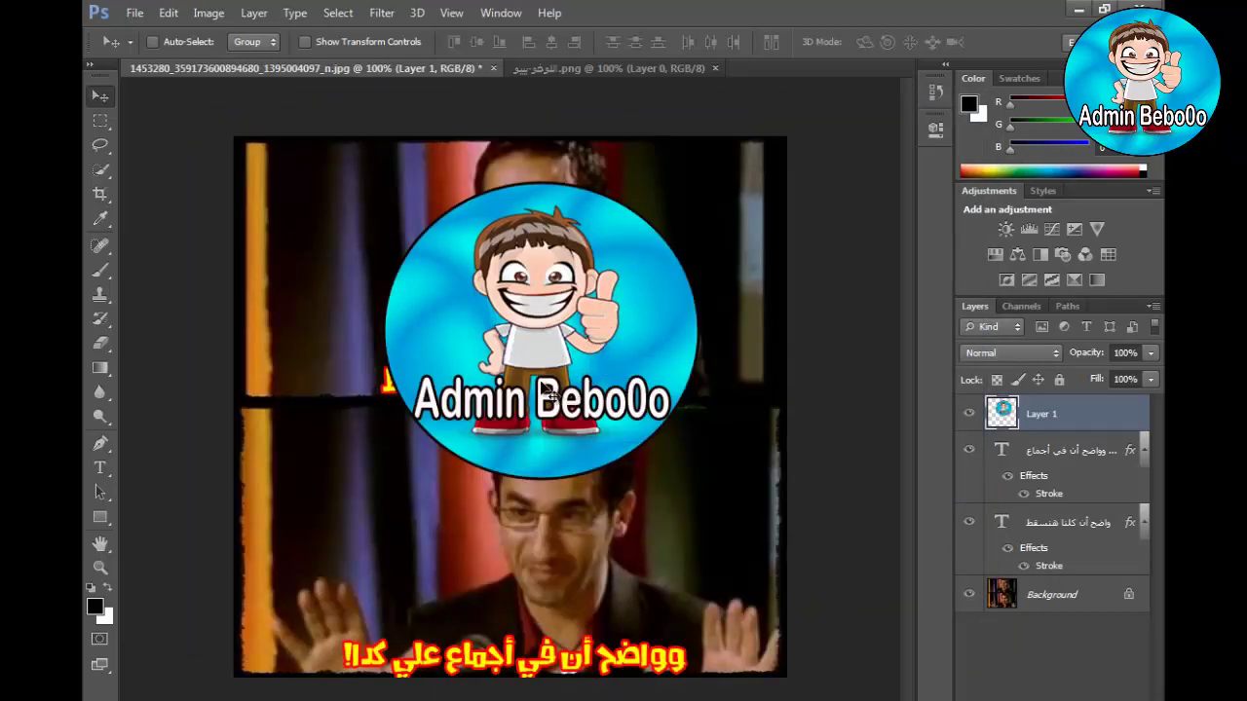
key(ctrl+t)
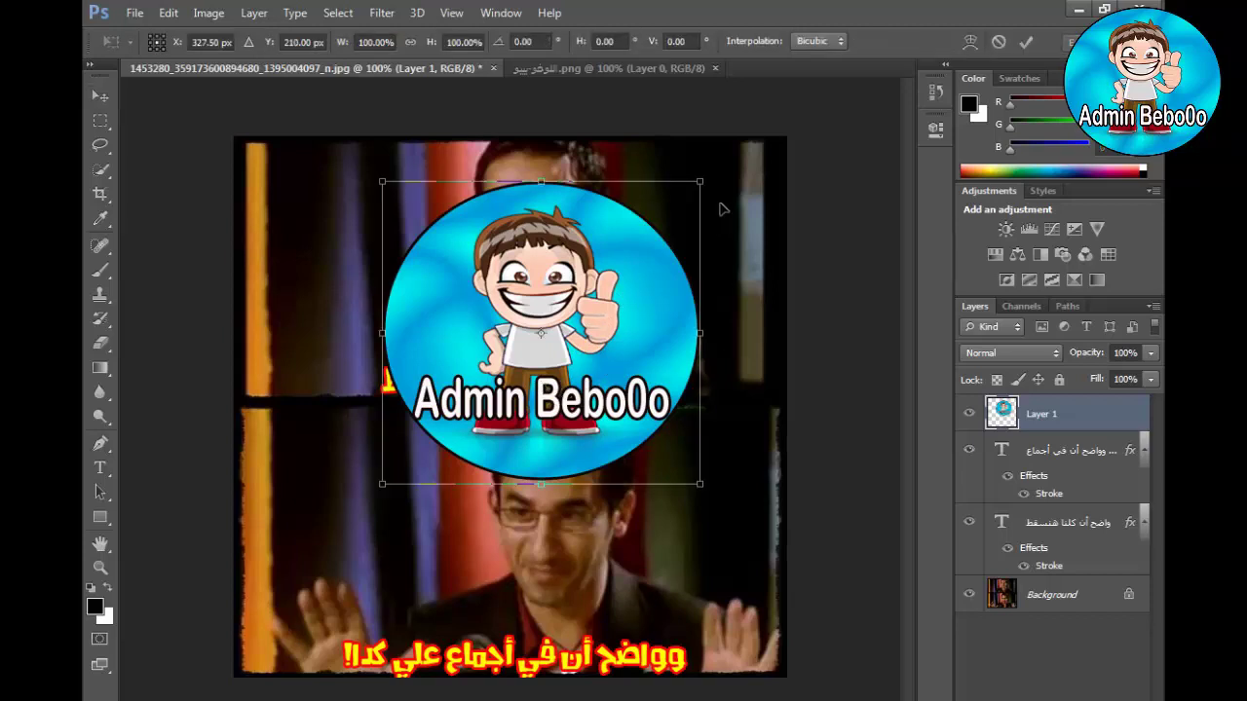
drag(701, 181, 292, 389)
key(Return)
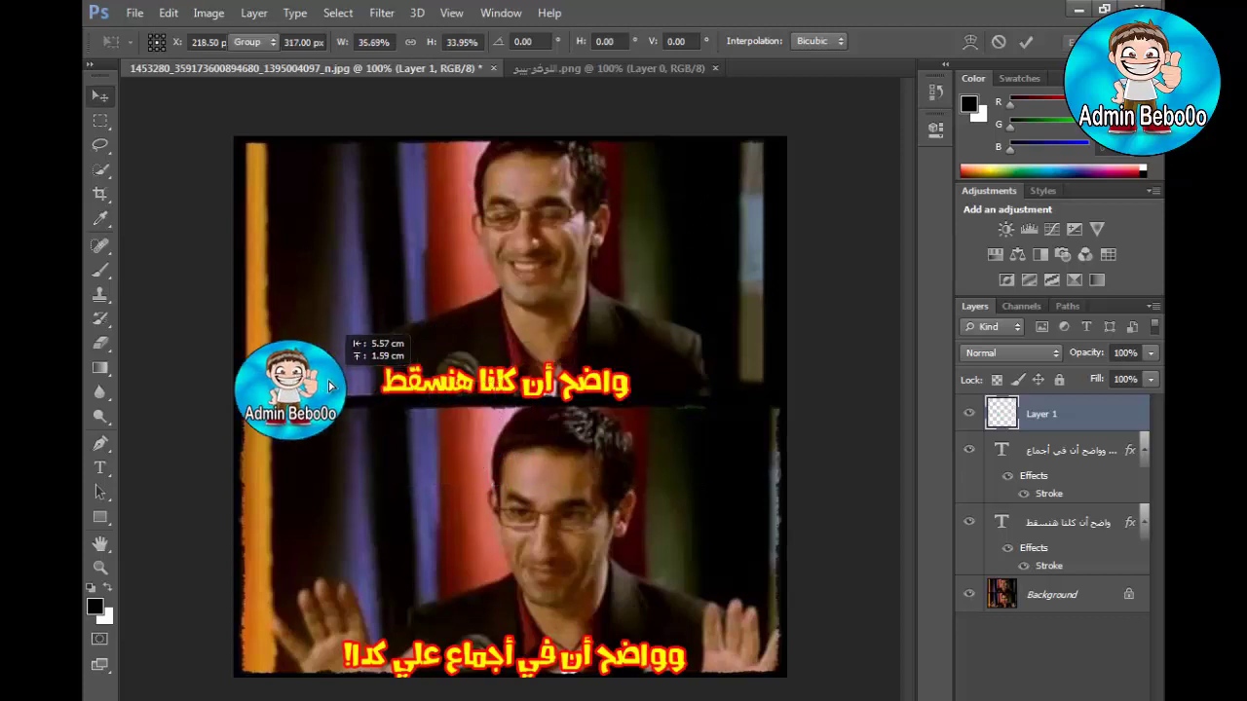
key(Return)
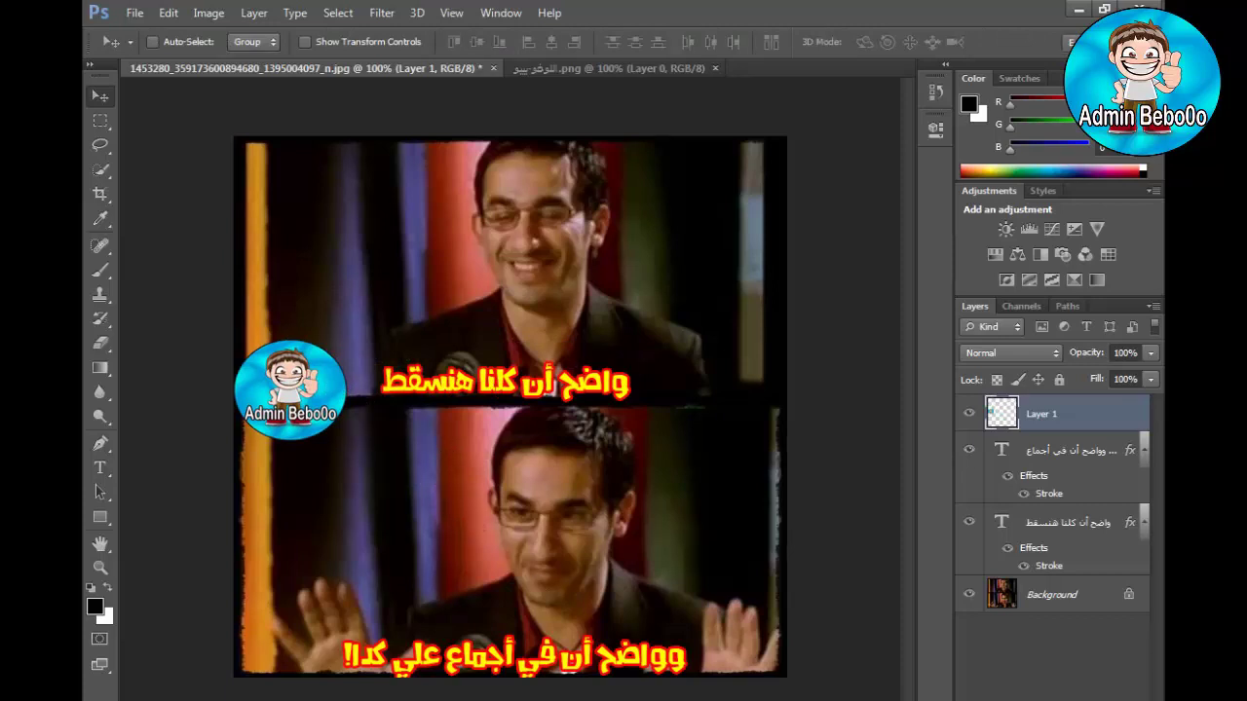
Step: Switch to Notepad and add a second line reading "كدا تمام أسهل طريقة للمبتدئين :)"
key(alt+Tab)
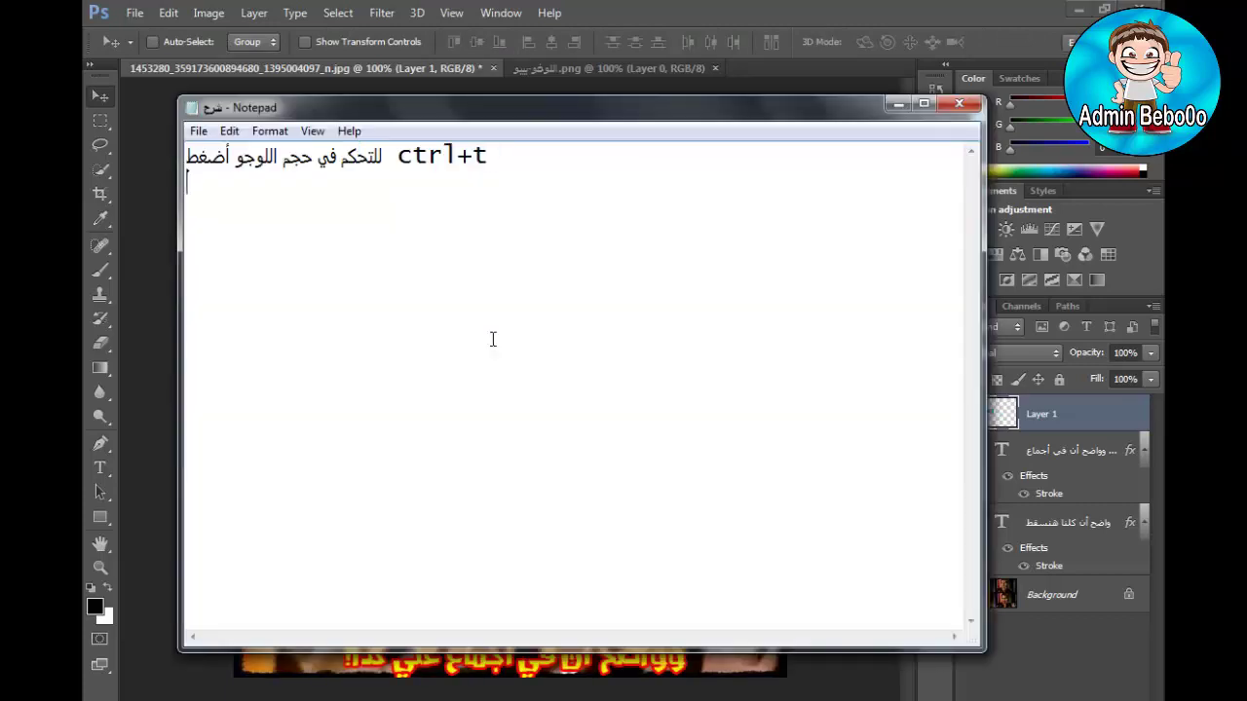
text(كدا تمام)
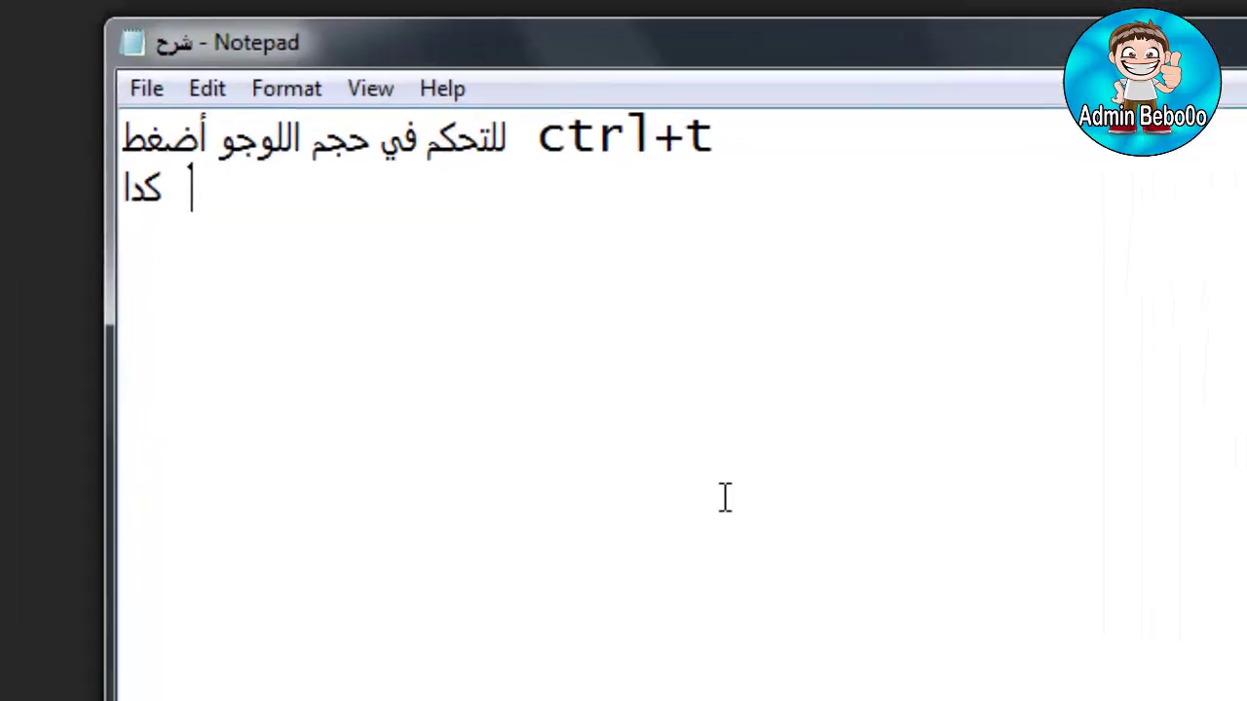
text( أ)
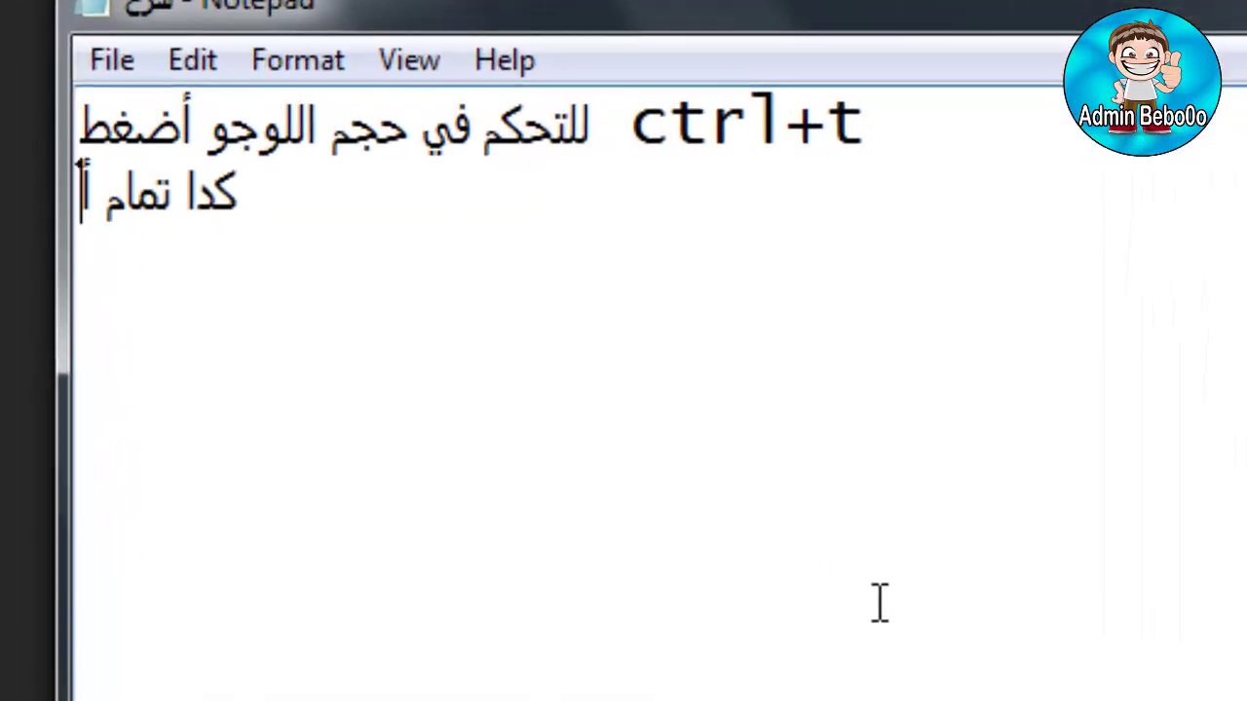
text(سهل طريقة)
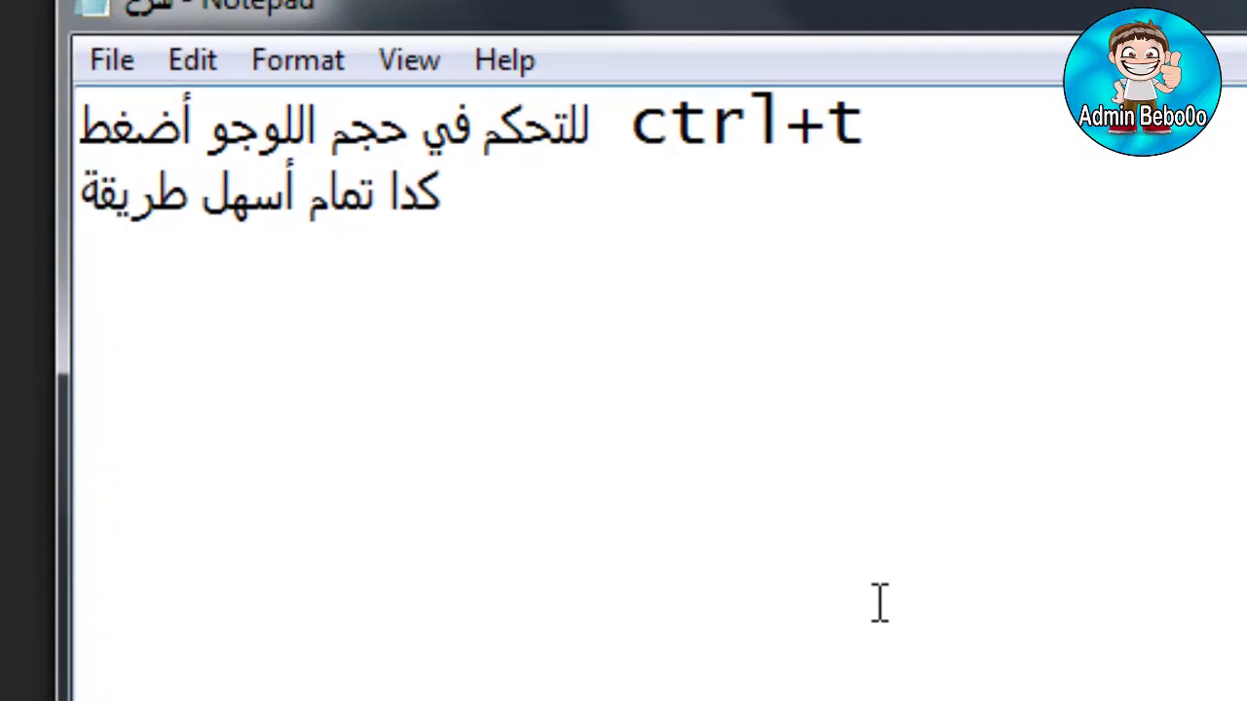
text( للمبت)
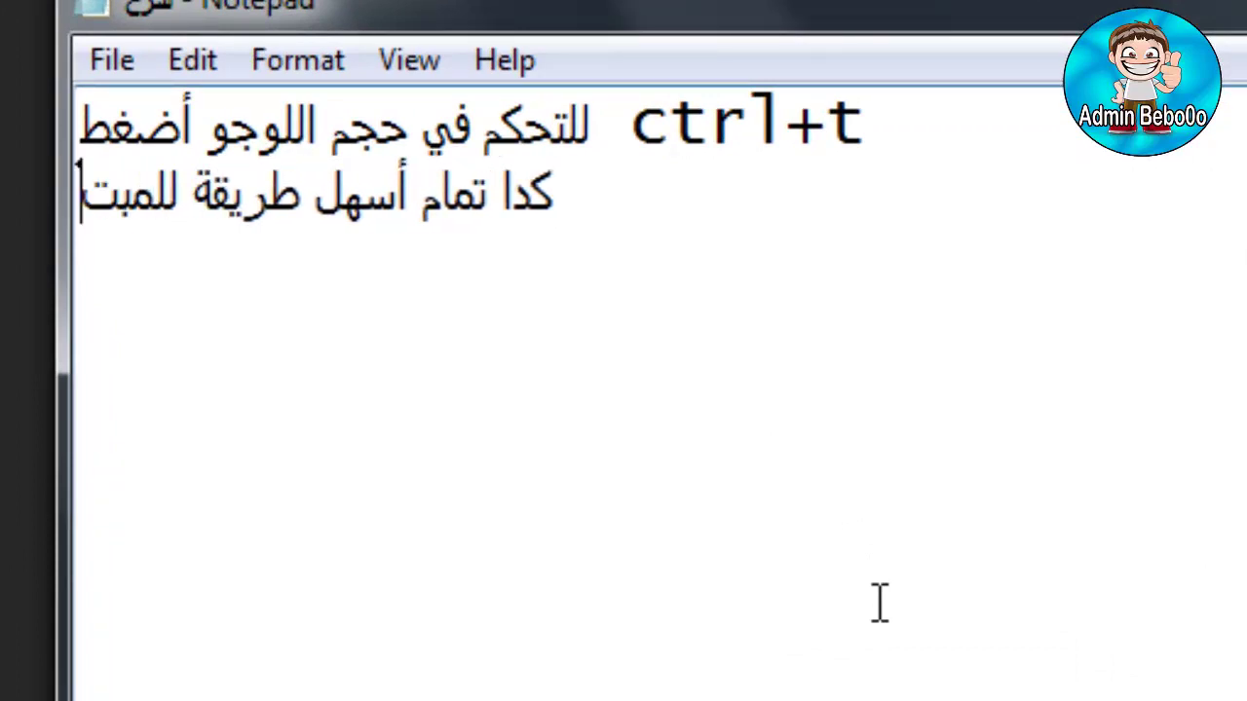
text(د)
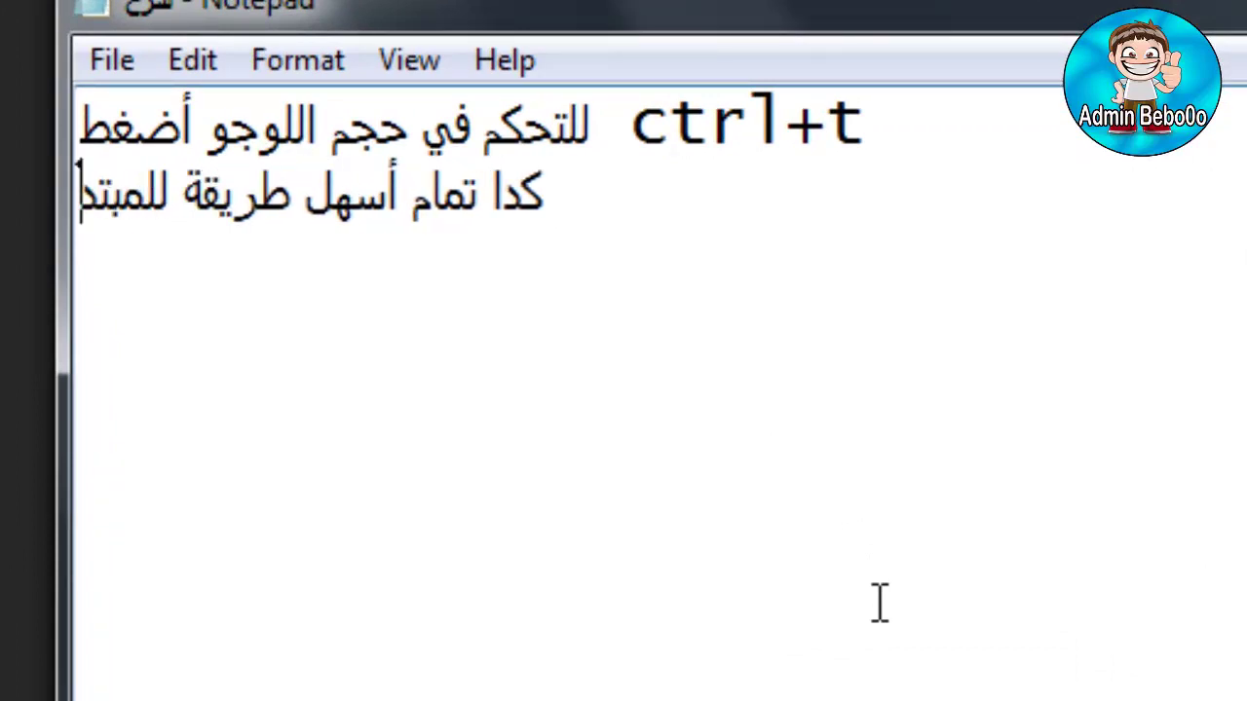
text(ئين )
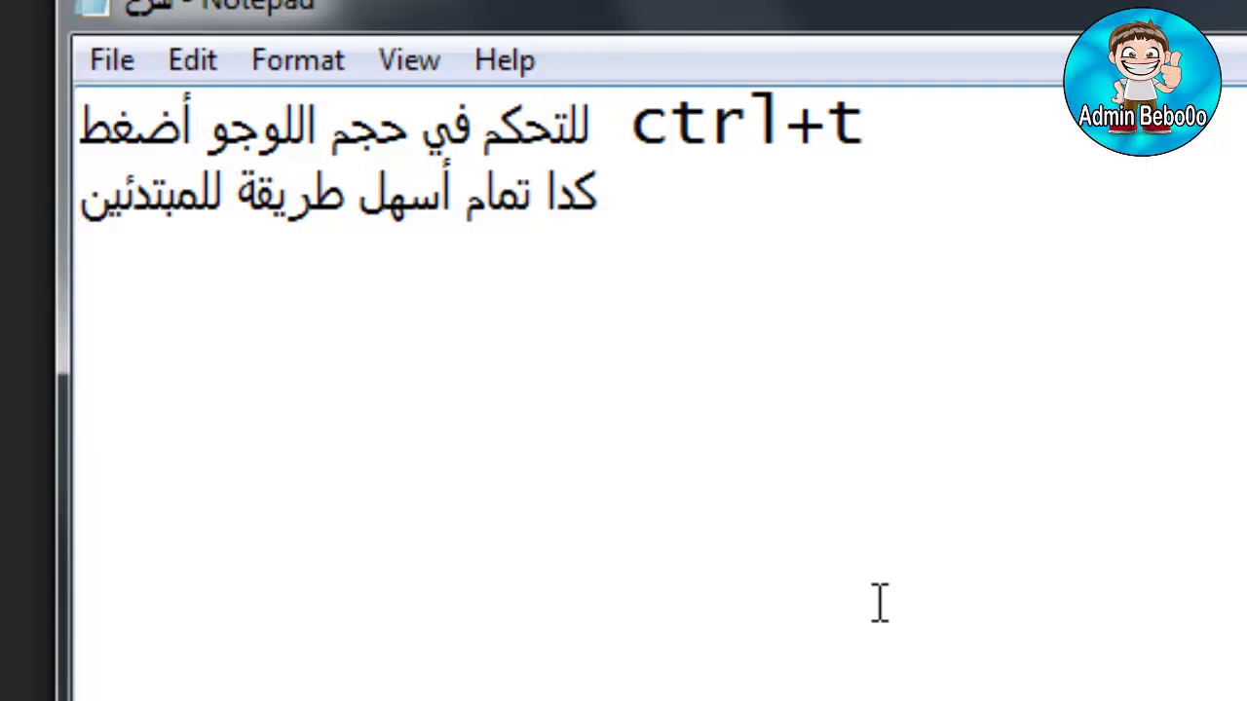
text(:))
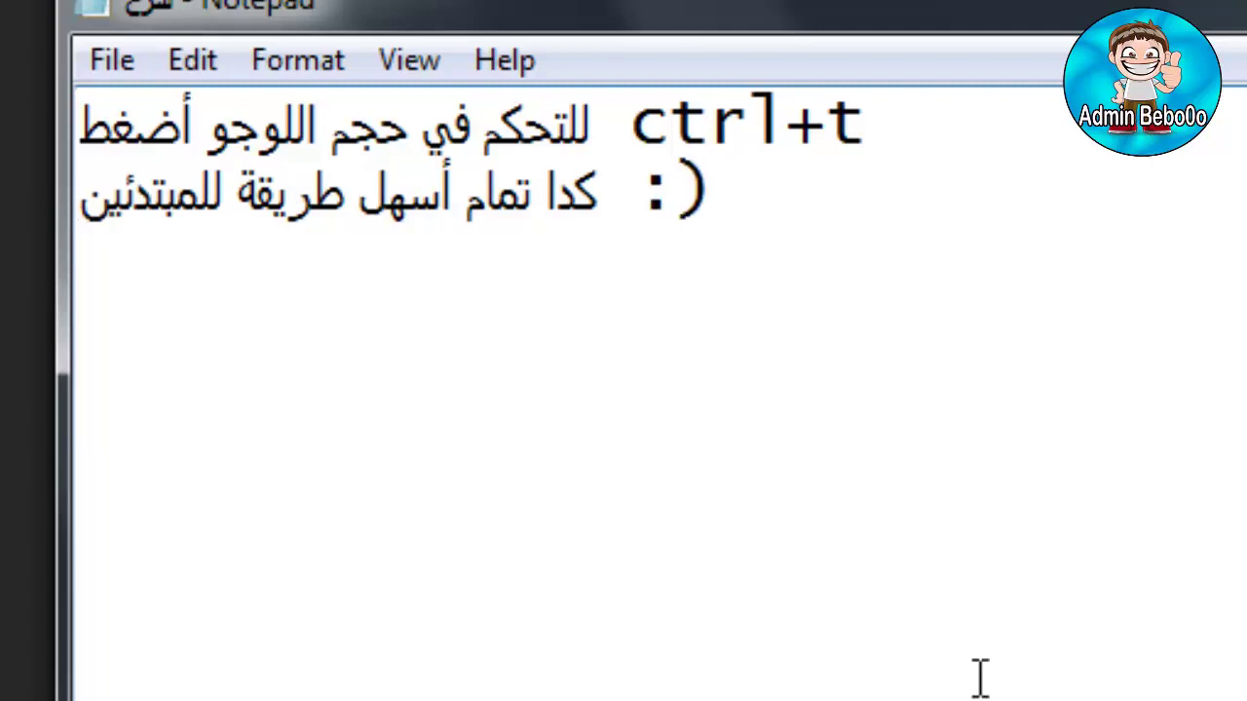
Step: Add a third line reading "أليكم طريقة الحفظ" to the notes and highlight it
key(Return)
text(أليك)
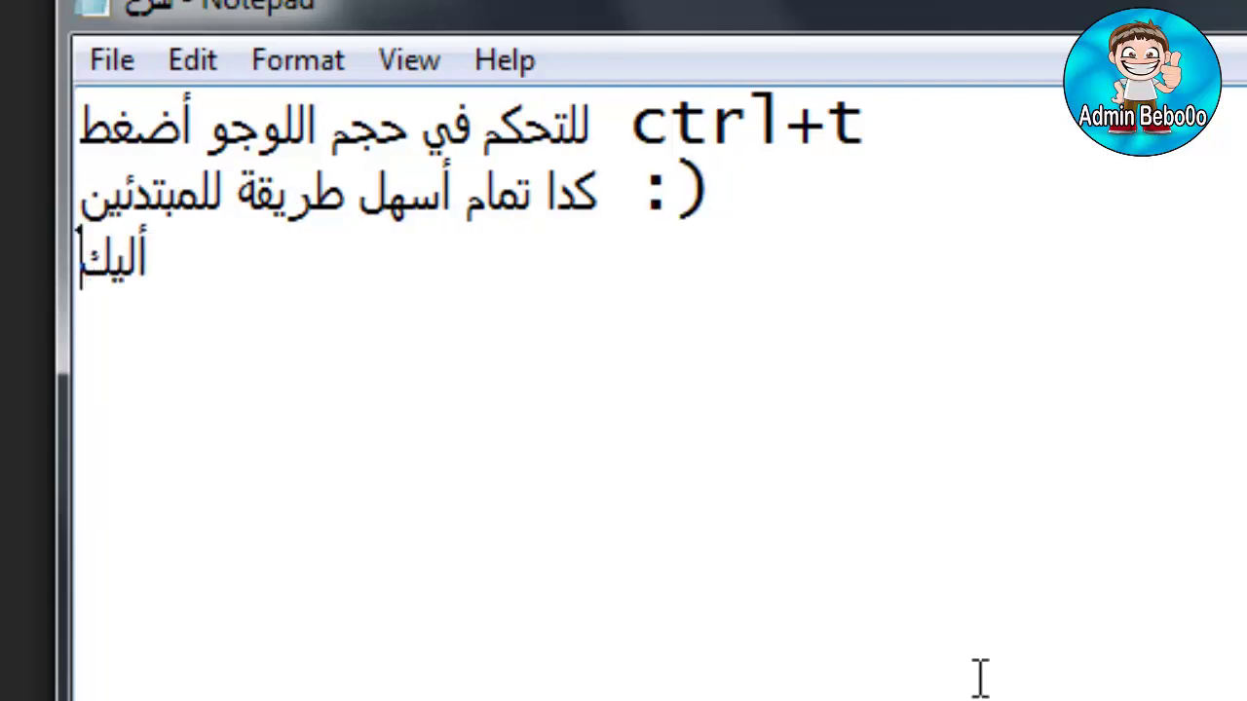
text(م طريقة الح)
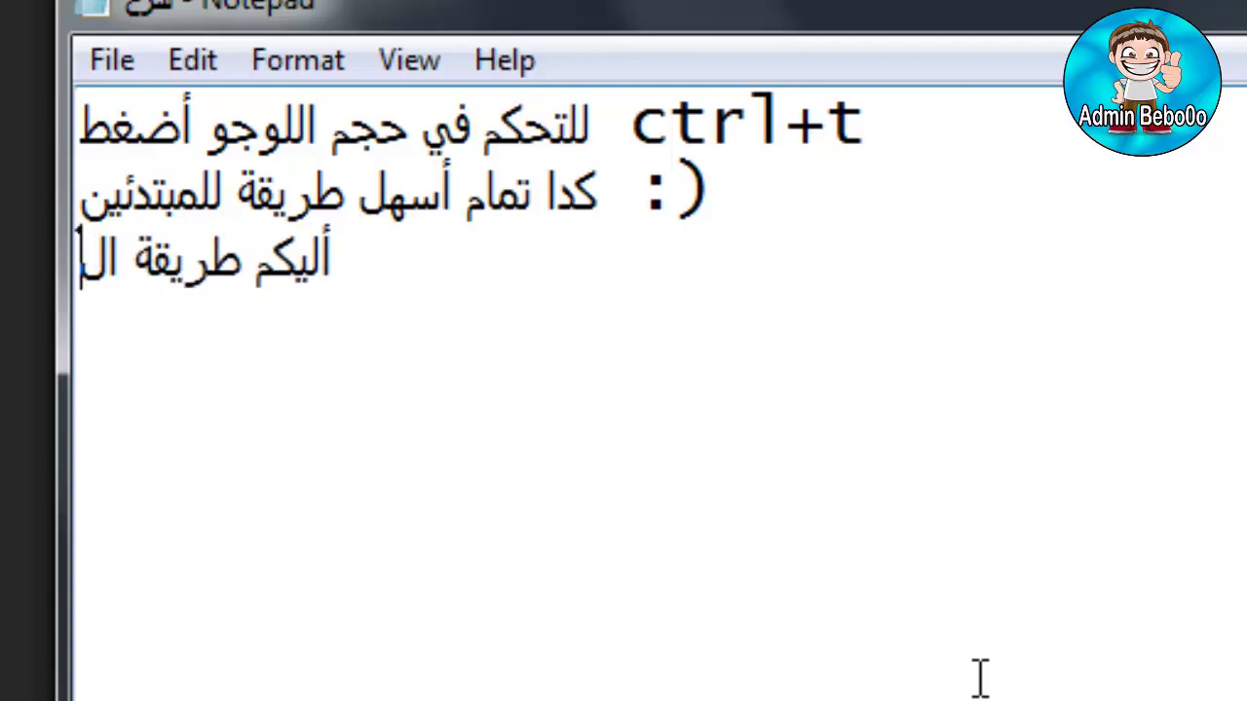
text(فظ)
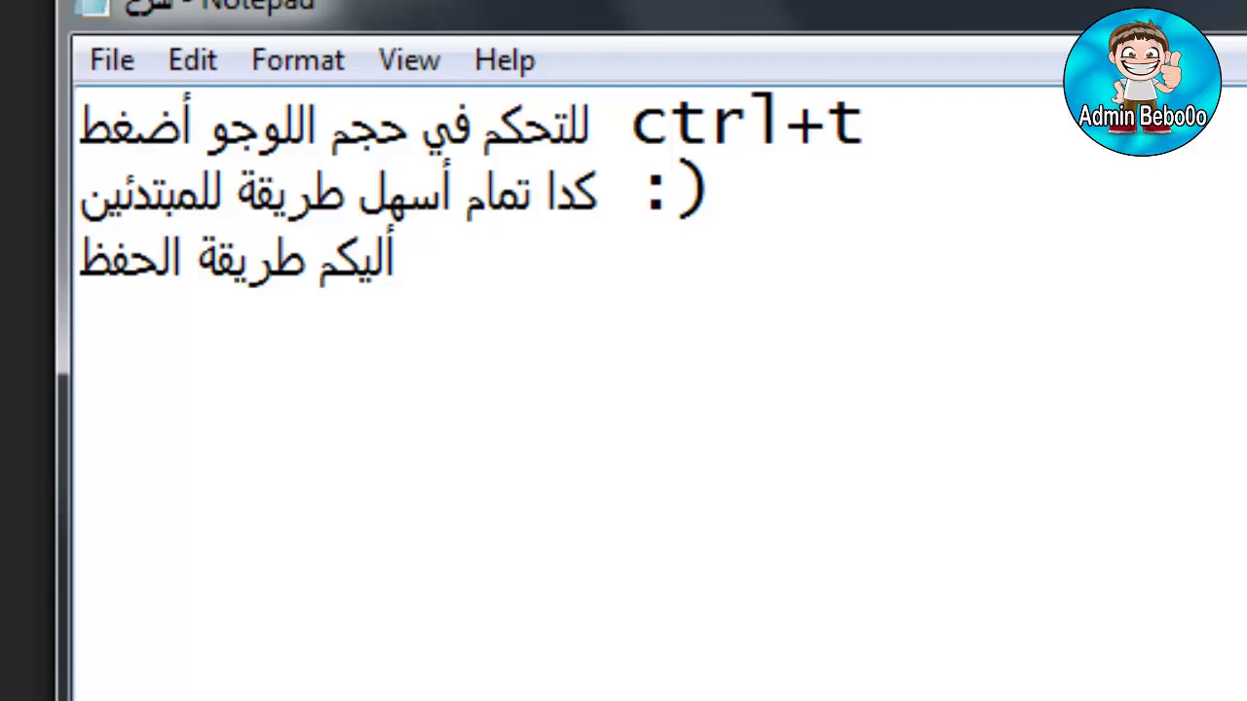
drag(439, 278, 401, 260)
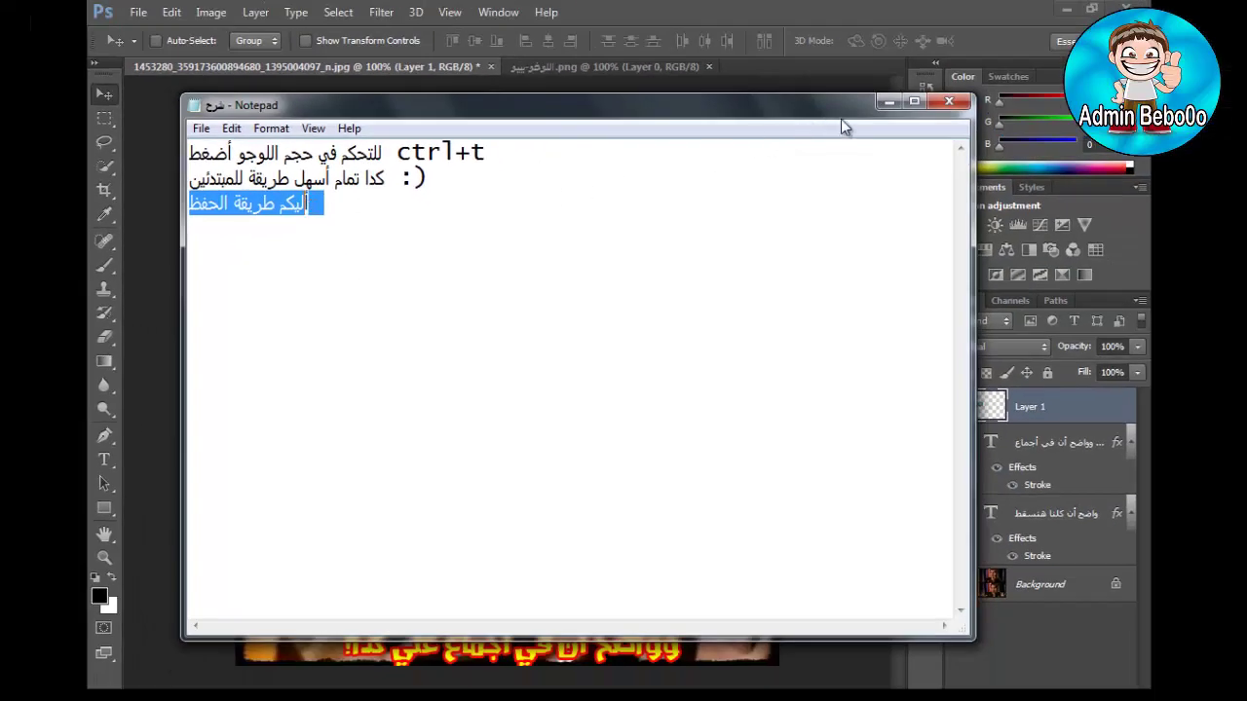
Step: Minimise Notepad to return to Photoshop and export the finished comic to the desktop with Save for Web
click(888, 101)
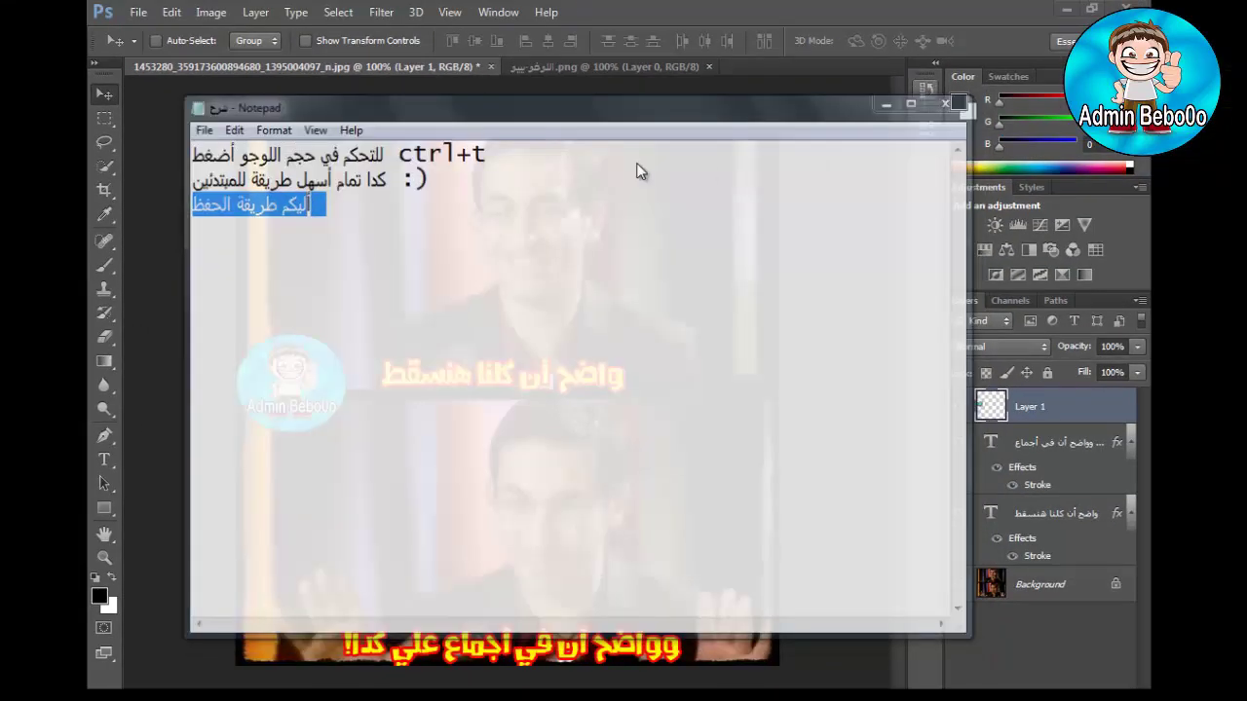
click(138, 12)
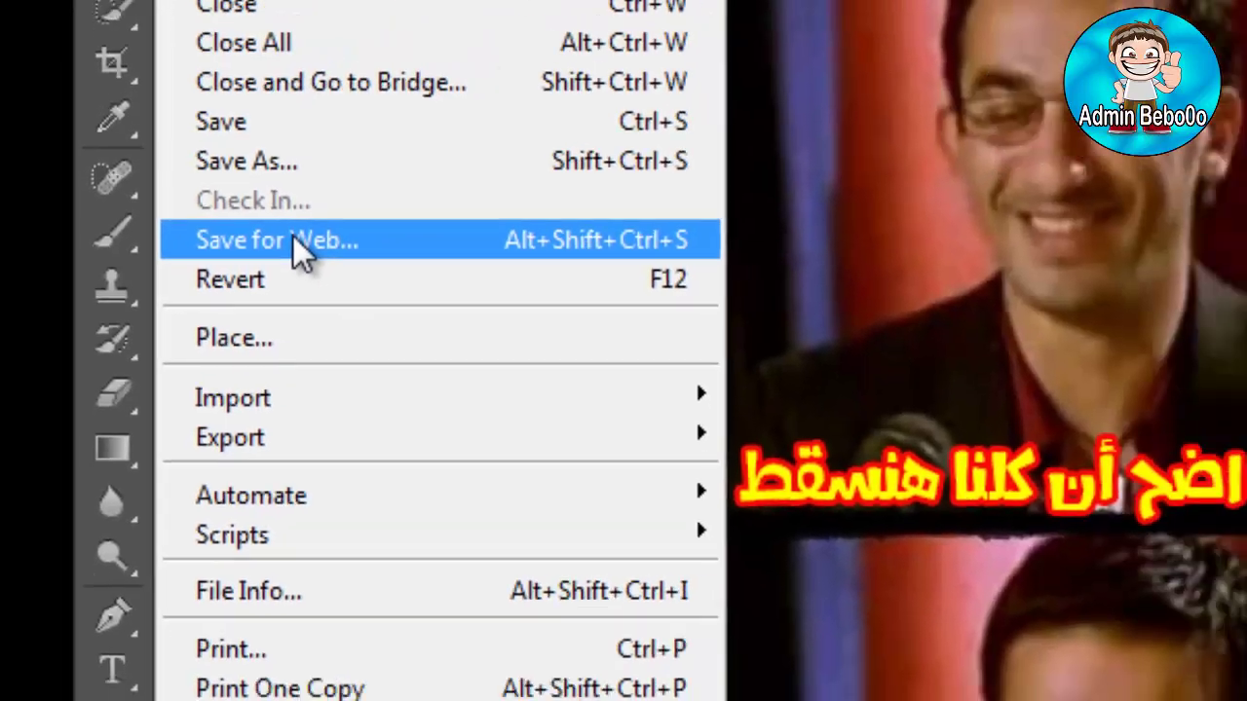
click(368, 232)
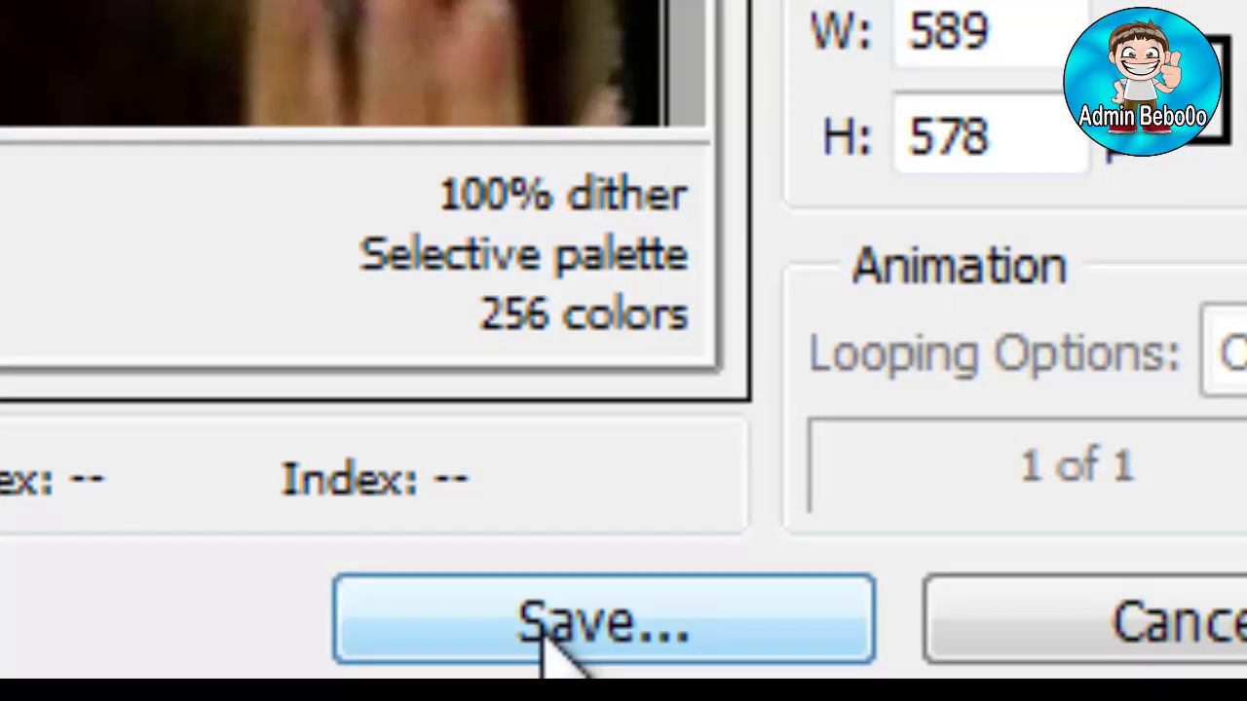
click(541, 631)
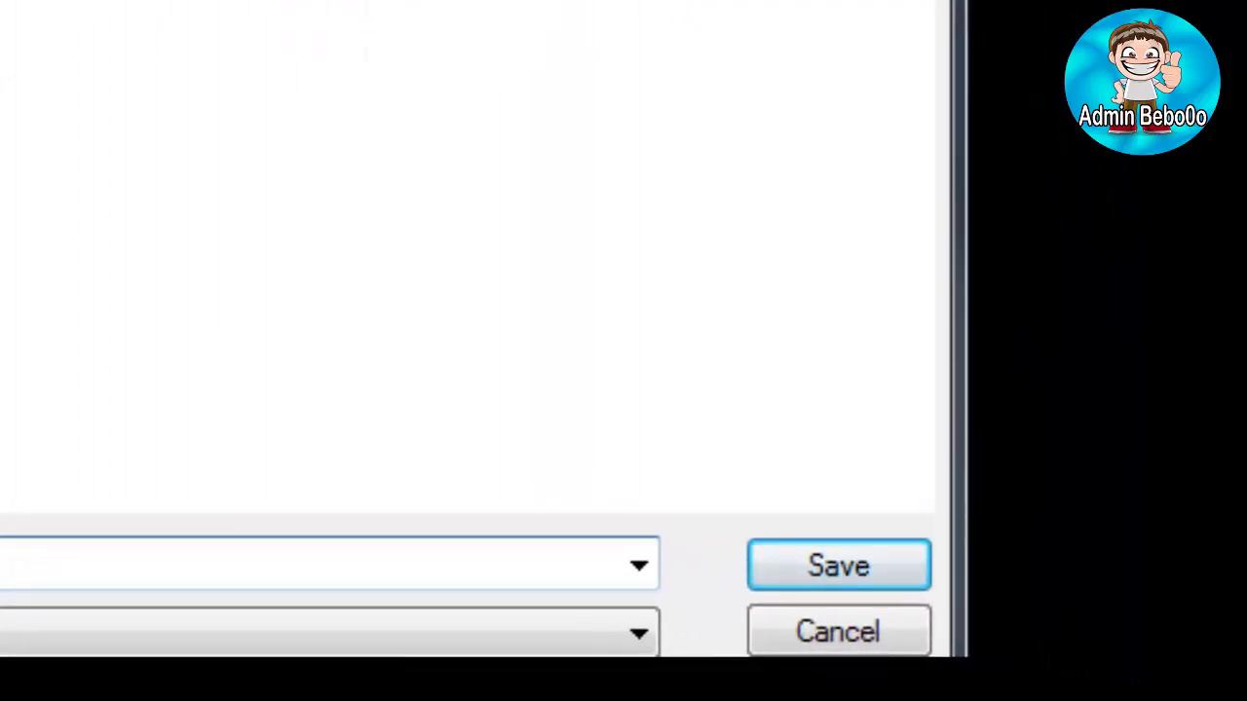
click(784, 574)
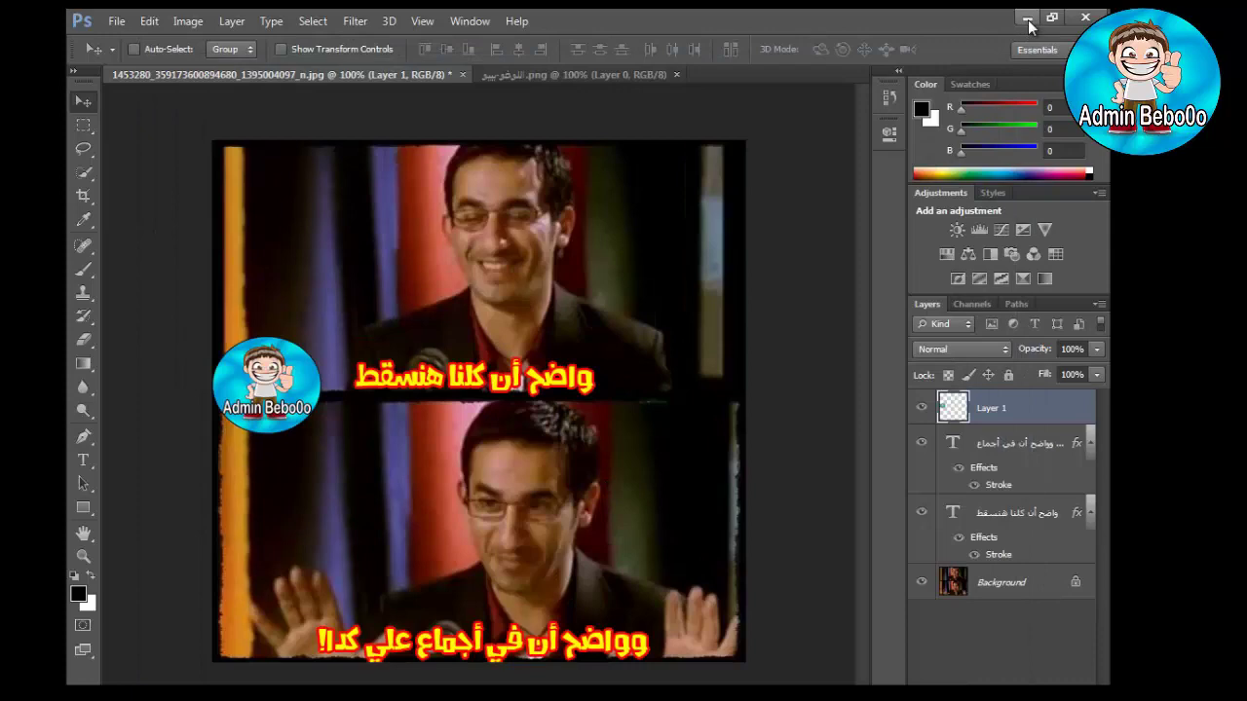
Step: Minimise Photoshop and move the exported comic's file to the middle of the desktop
click(1028, 18)
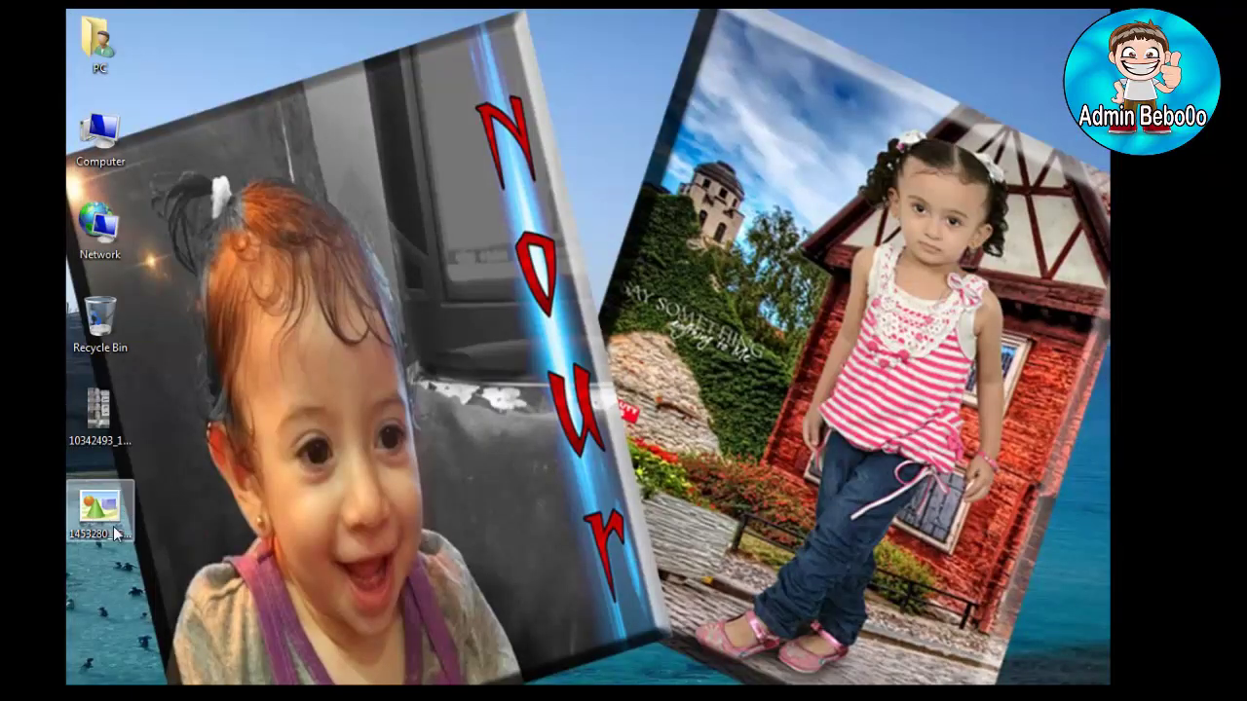
drag(456, 392, 499, 391)
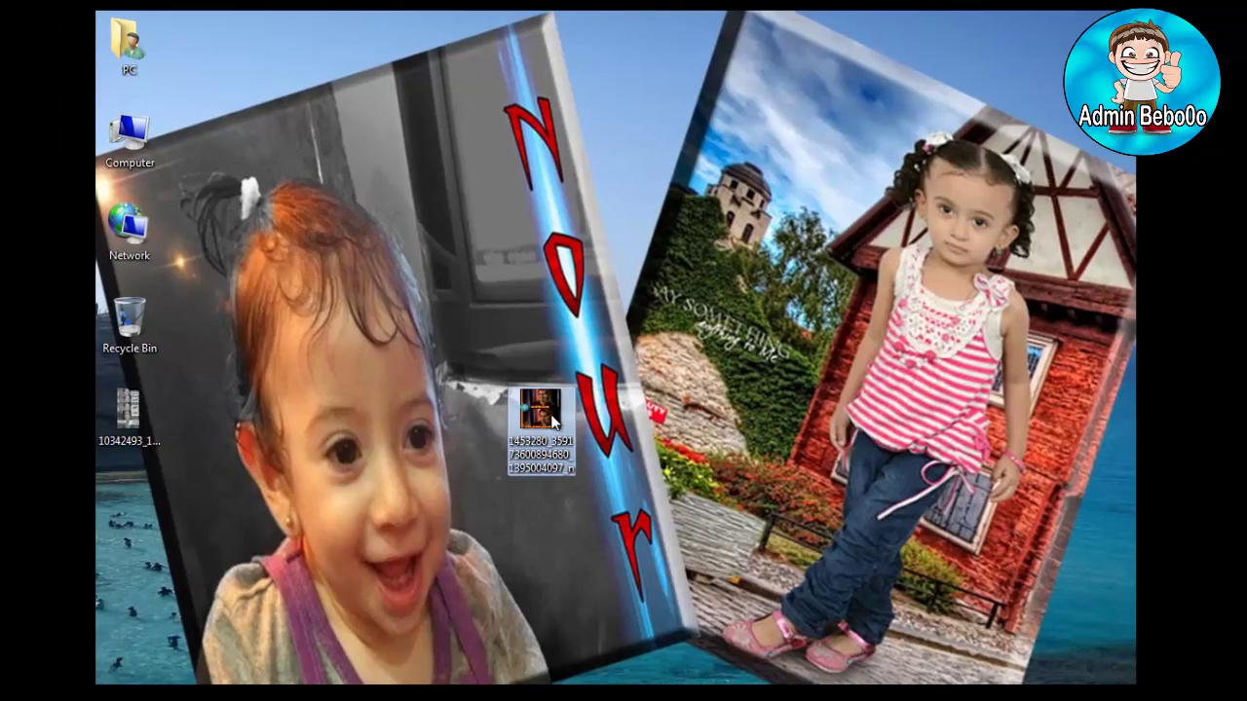